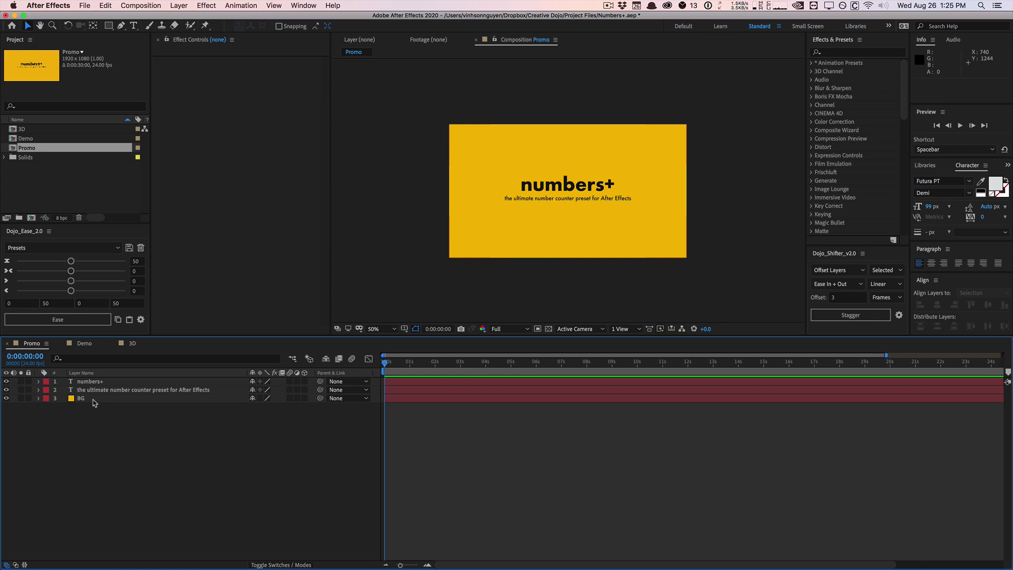
- Switch to the Demo comp and find the Numbers+_v1.0 preset under Animation Presets > Creative Dojo
{"action": "left_click", "coordinate": [84, 343]}
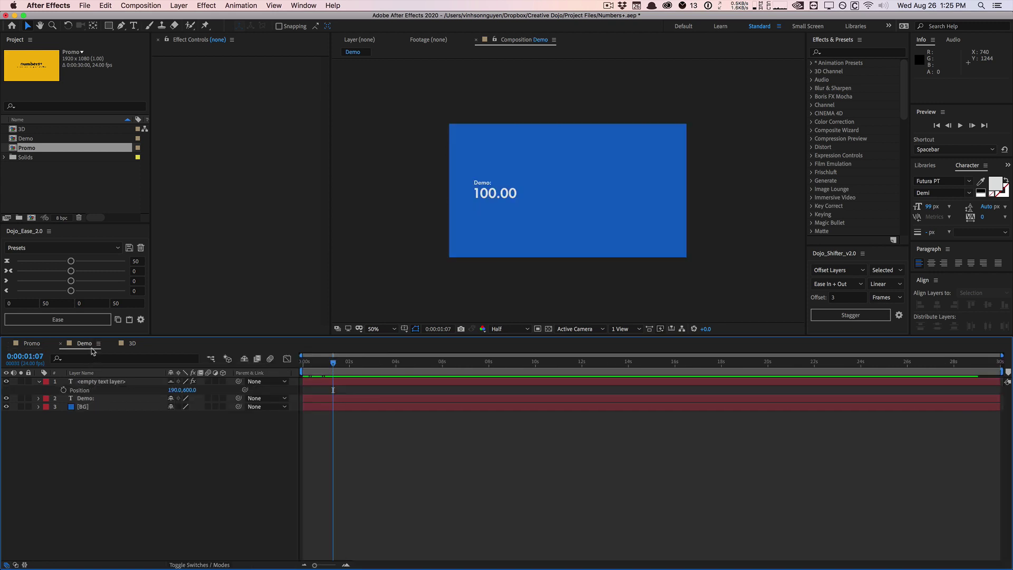
{"action": "left_click", "coordinate": [91, 384]}
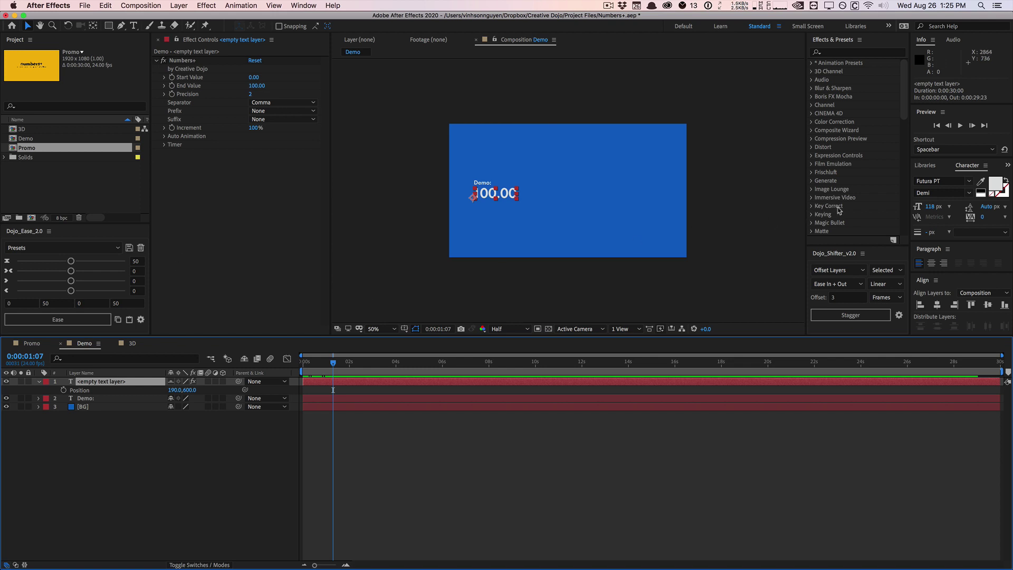
{"action": "left_click", "coordinate": [812, 63]}
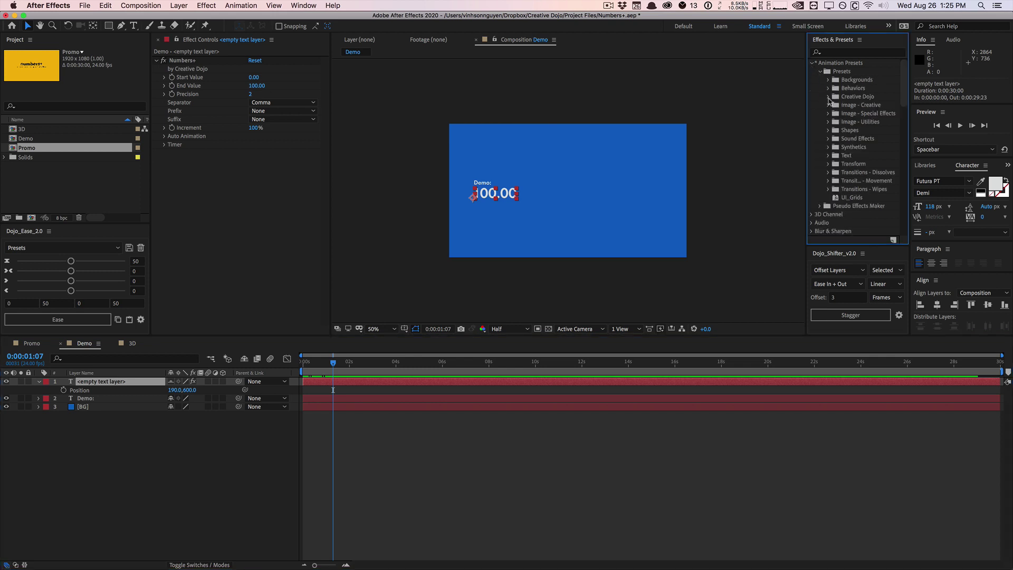
{"action": "left_click", "coordinate": [828, 96]}
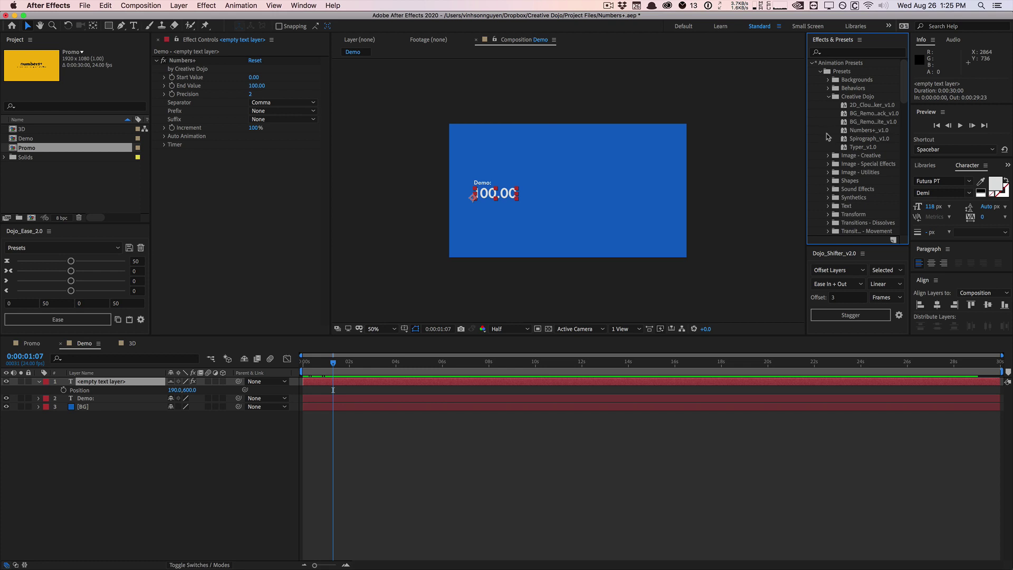
{"action": "left_click", "coordinate": [856, 132]}
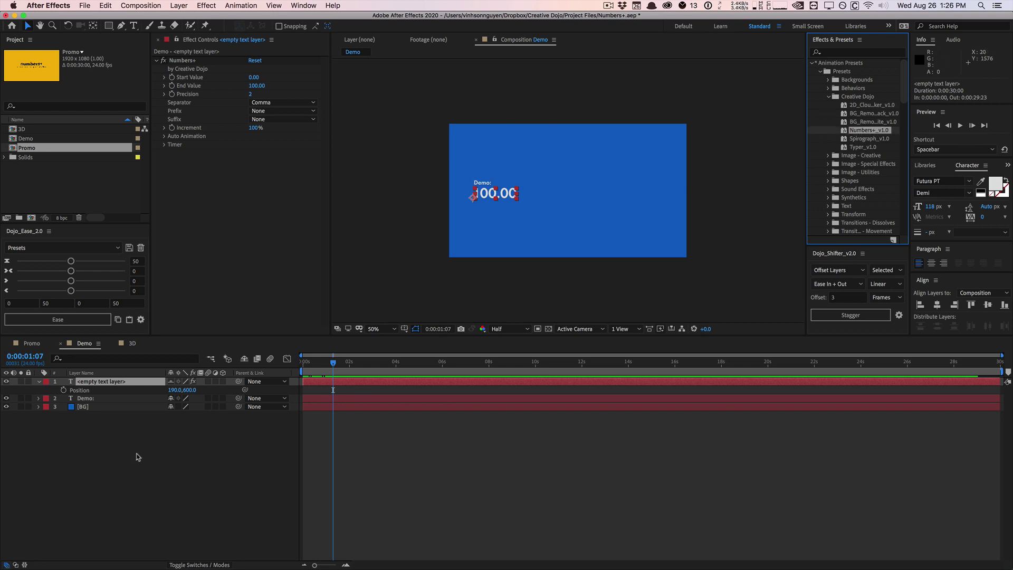
{"action": "left_click", "coordinate": [97, 445]}
- Hide the old 100.00 layer, apply Numbers+_v1.0 as a new layer, and position it at 190, 600
{"action": "left_click", "coordinate": [6, 381]}
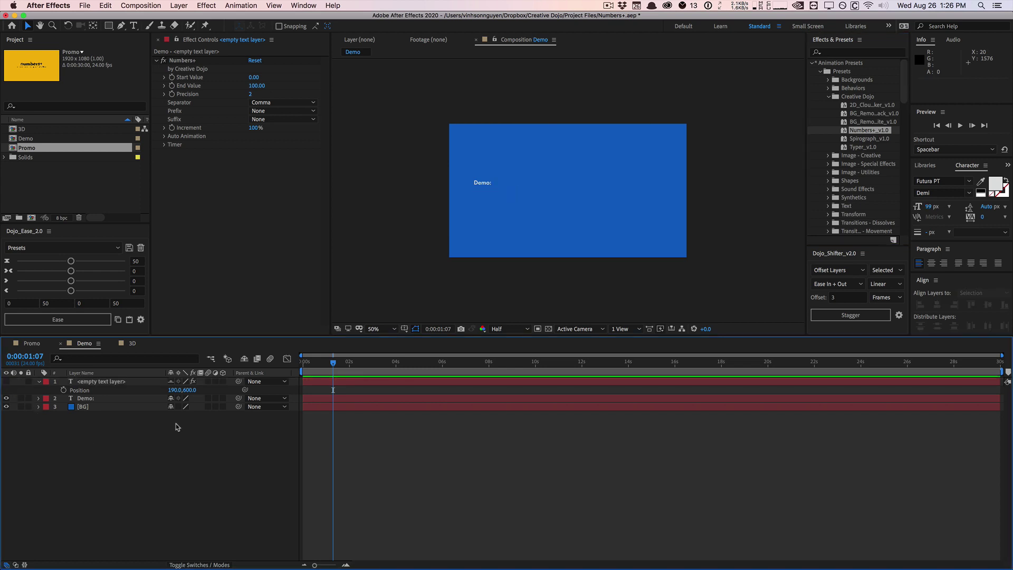
{"action": "left_click_drag", "start_coordinate": [873, 132], "coordinate": [569, 197]}
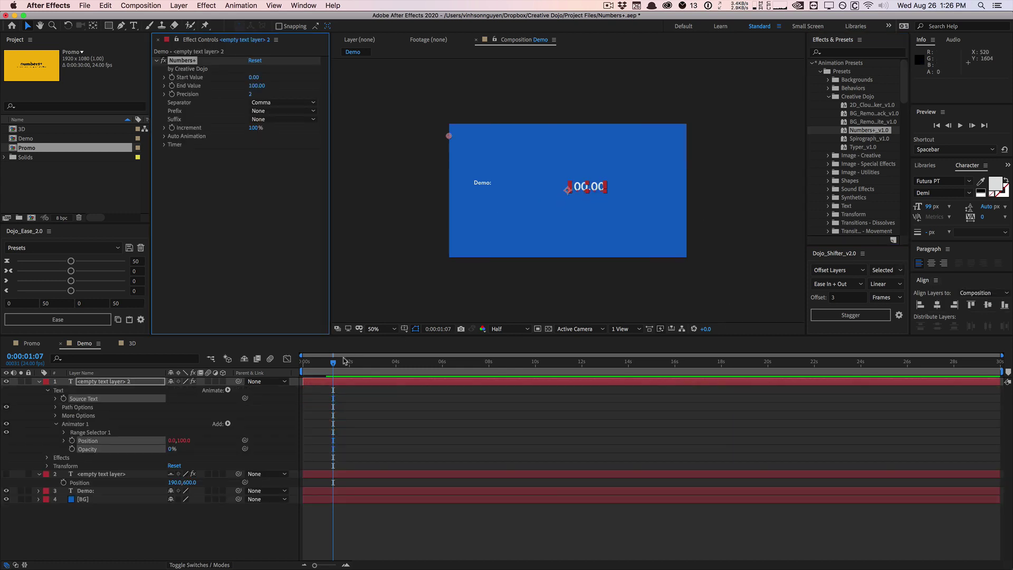
{"action": "key", "text": "p"}
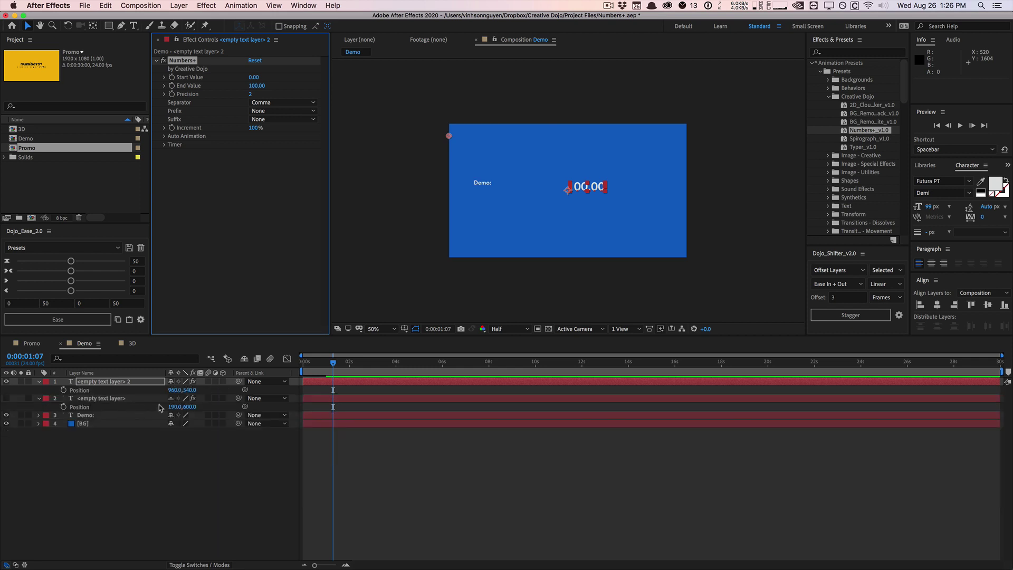
{"action": "left_click", "coordinate": [175, 391]}
{"action": "type", "text": "190"}
{"action": "key", "text": "Tab"}
{"action": "type", "text": "600"}
{"action": "key", "text": "Return"}
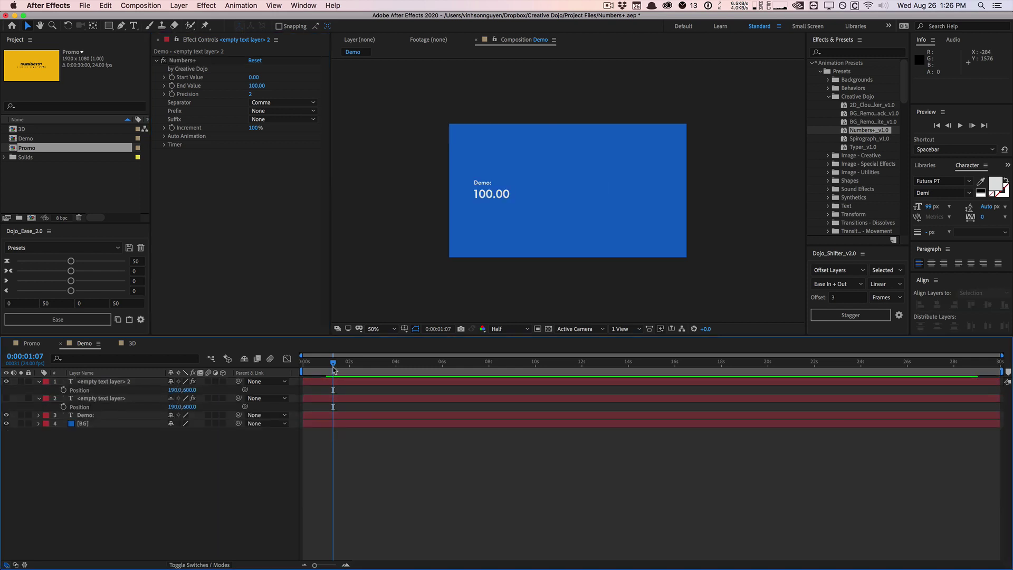
{"action": "mouse_move", "coordinate": [333, 362]}
{"action": "left_mouse_down"}
{"action": "mouse_move", "coordinate": [287, 358]}
{"action": "mouse_move", "coordinate": [337, 361]}
{"action": "mouse_move", "coordinate": [344, 348]}
{"action": "mouse_move", "coordinate": [330, 349]}
{"action": "left_mouse_up"}
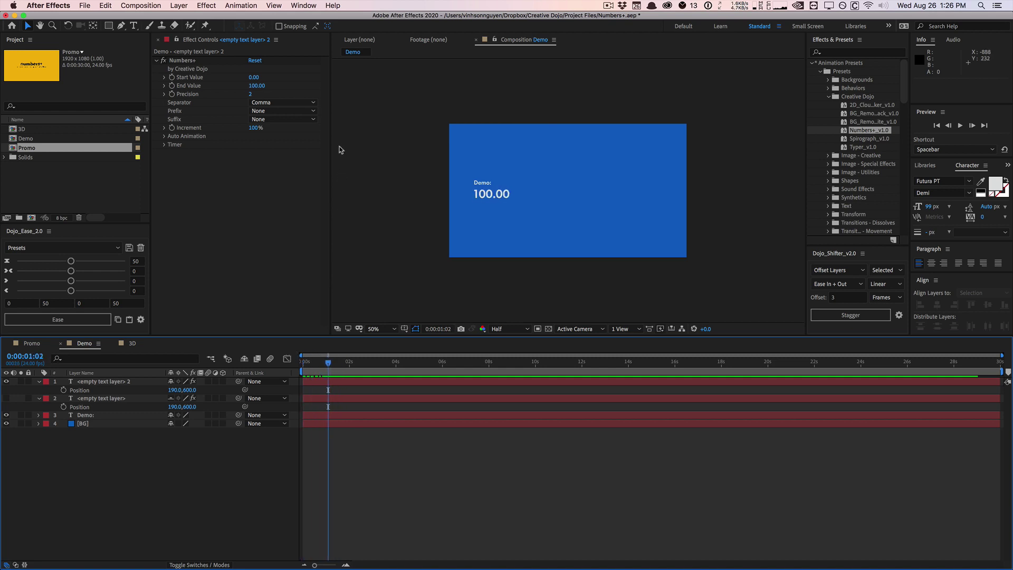
- Set the counter's Start Value to 50 and End Value to 800, then scrub to check it
{"action": "left_click", "coordinate": [255, 77]}
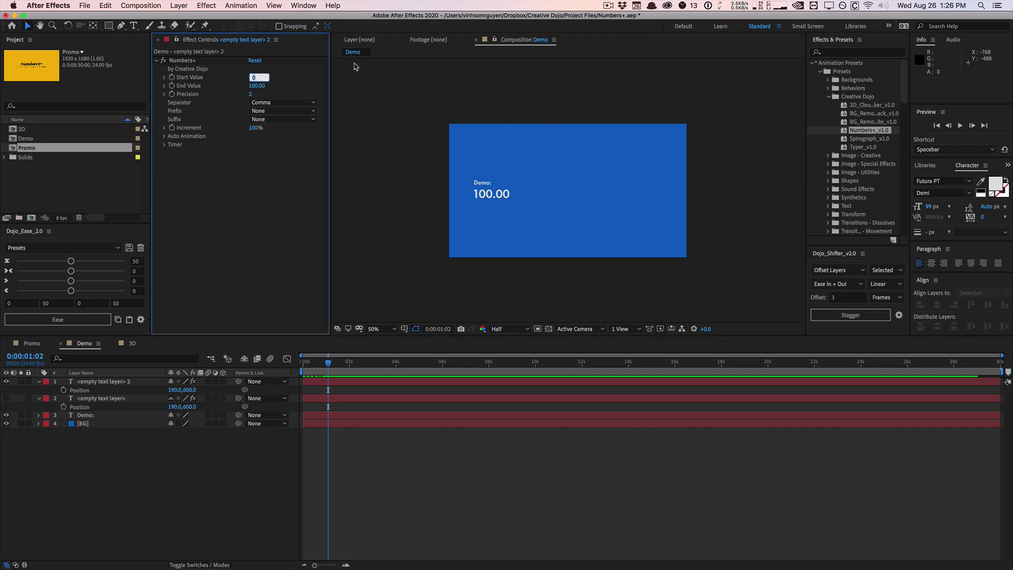
{"action": "type", "text": "50"}
{"action": "key", "text": "Tab"}
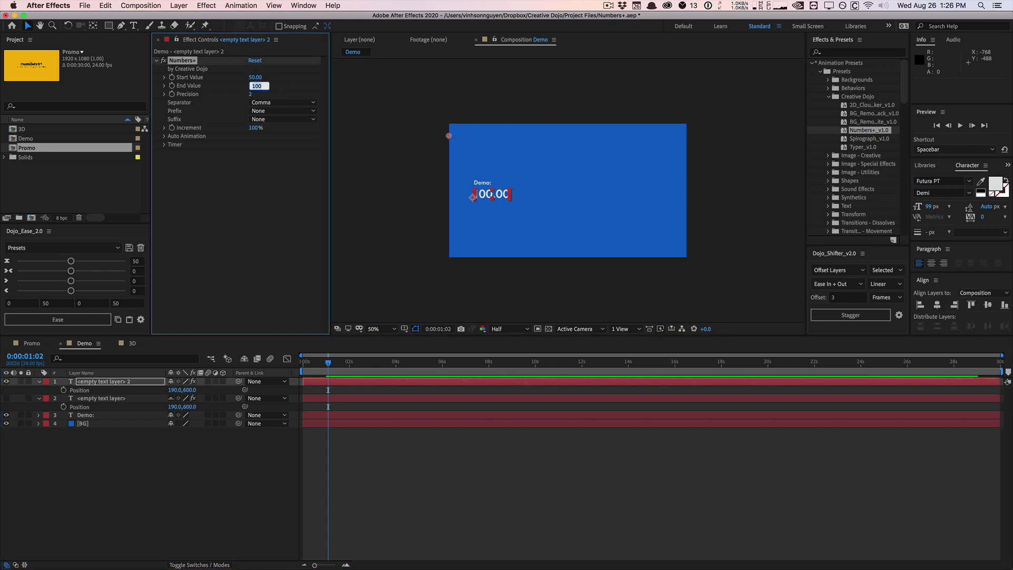
{"action": "type", "text": "800"}
{"action": "key", "text": "Return"}
{"action": "left_click", "coordinate": [305, 362]}
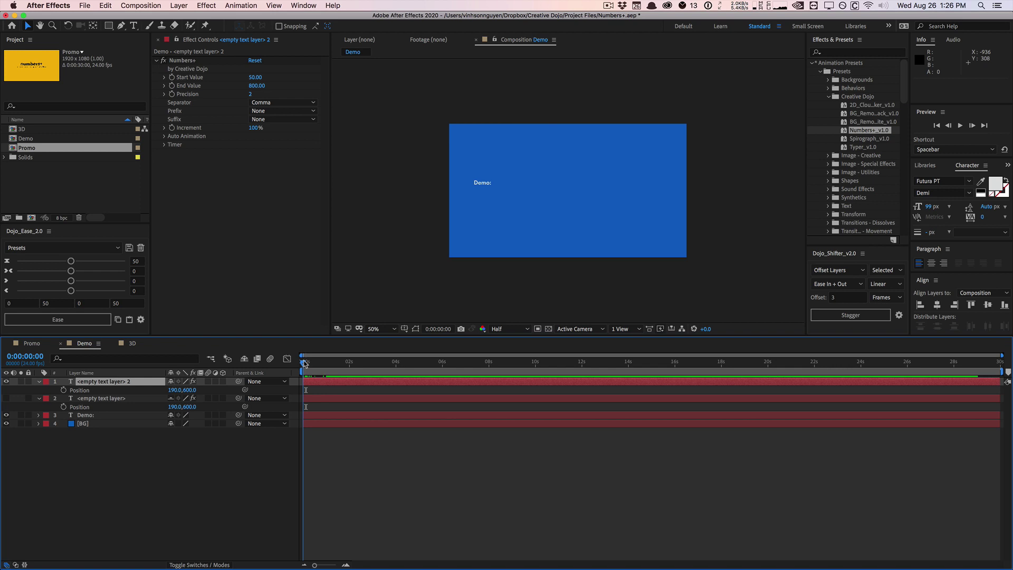
{"action": "left_click_drag", "start_coordinate": [305, 362], "coordinate": [336, 345]}
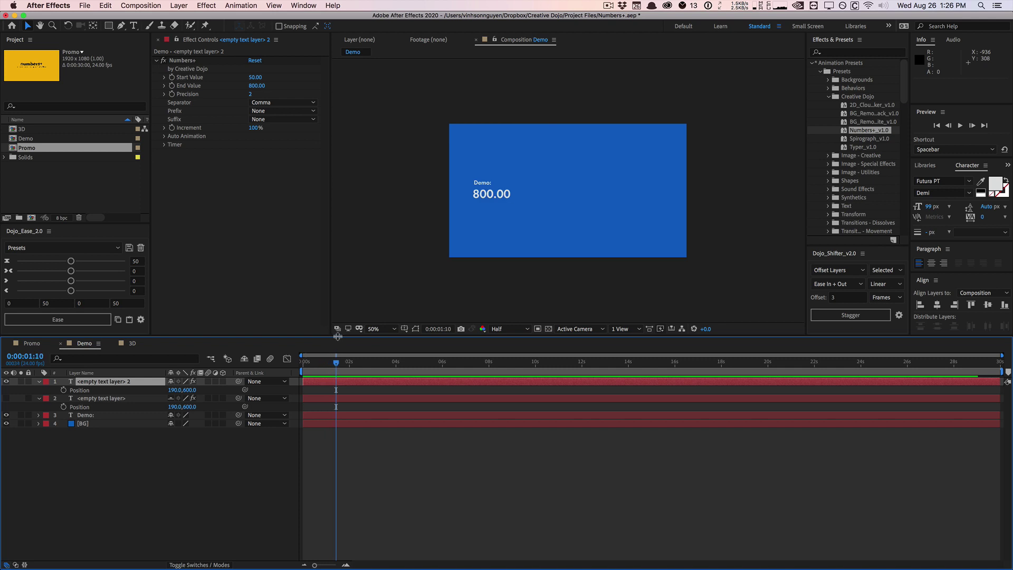
- Try Precision values of 0 and 5, settling on 0 decimal places
{"action": "left_click", "coordinate": [251, 95]}
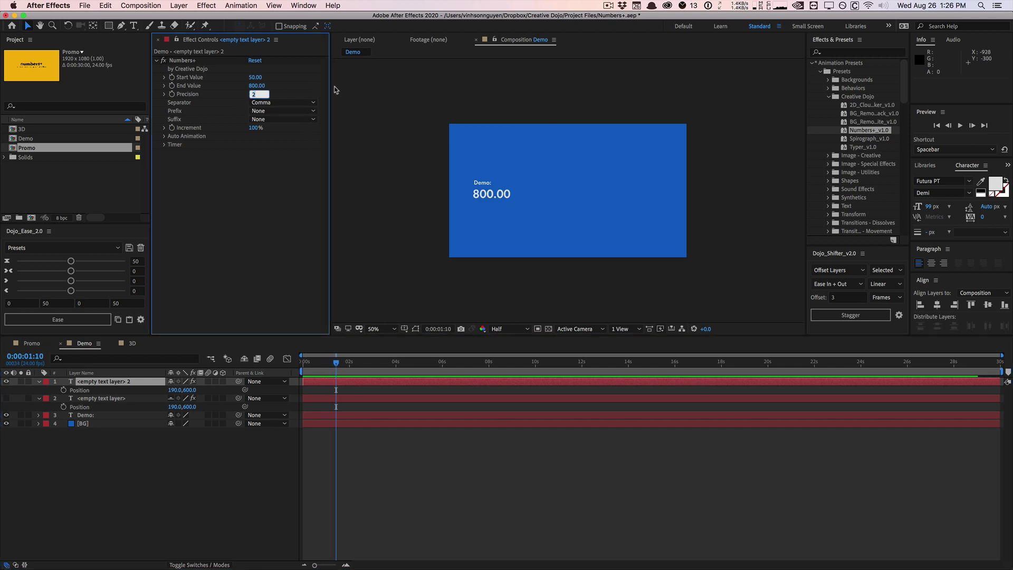
{"action": "type", "text": "0"}
{"action": "key", "text": "Return"}
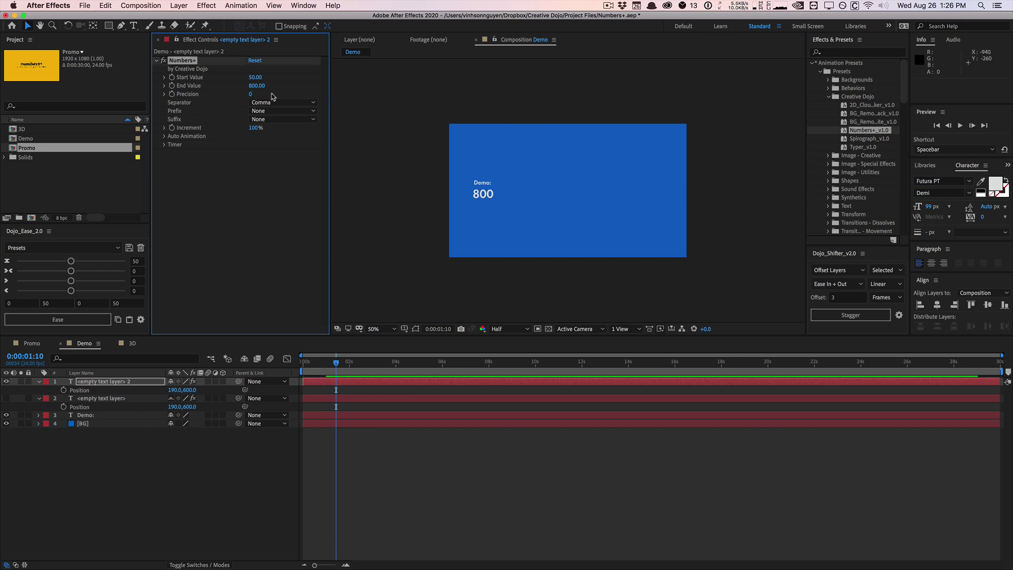
{"action": "left_click", "coordinate": [251, 94]}
{"action": "type", "text": "5"}
{"action": "key", "text": "Return"}
{"action": "left_click", "coordinate": [251, 94]}
{"action": "type", "text": "0"}
{"action": "key", "text": "Return"}
- Set the counter's End Value to 5000
{"action": "left_click", "coordinate": [255, 86]}
{"action": "type", "text": "5000"}
{"action": "key", "text": "Return"}
- Try the Period, Comma and Colon separators, finishing with Separator set to None
{"action": "left_click", "coordinate": [280, 104]}
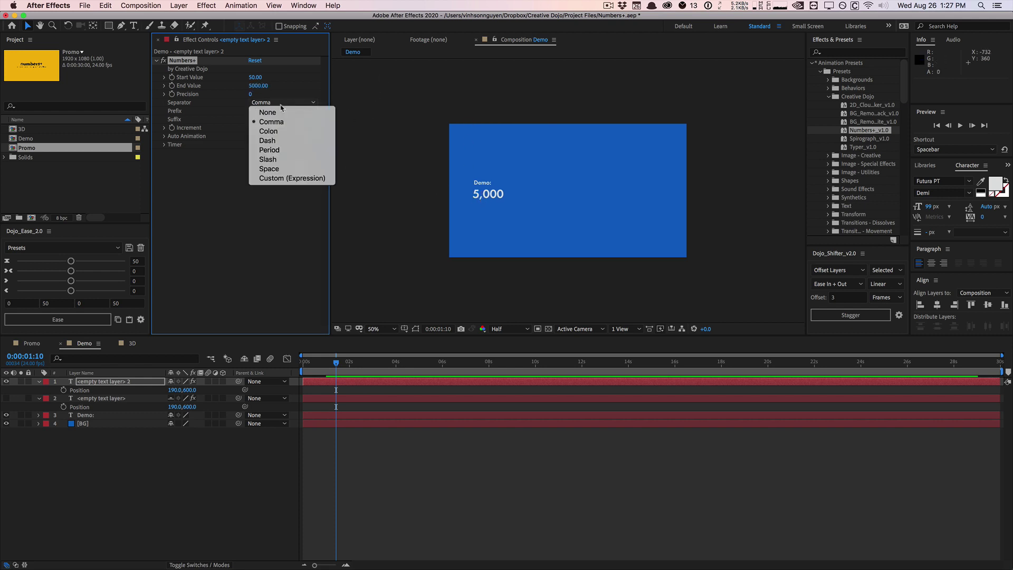
{"action": "left_click", "coordinate": [281, 150]}
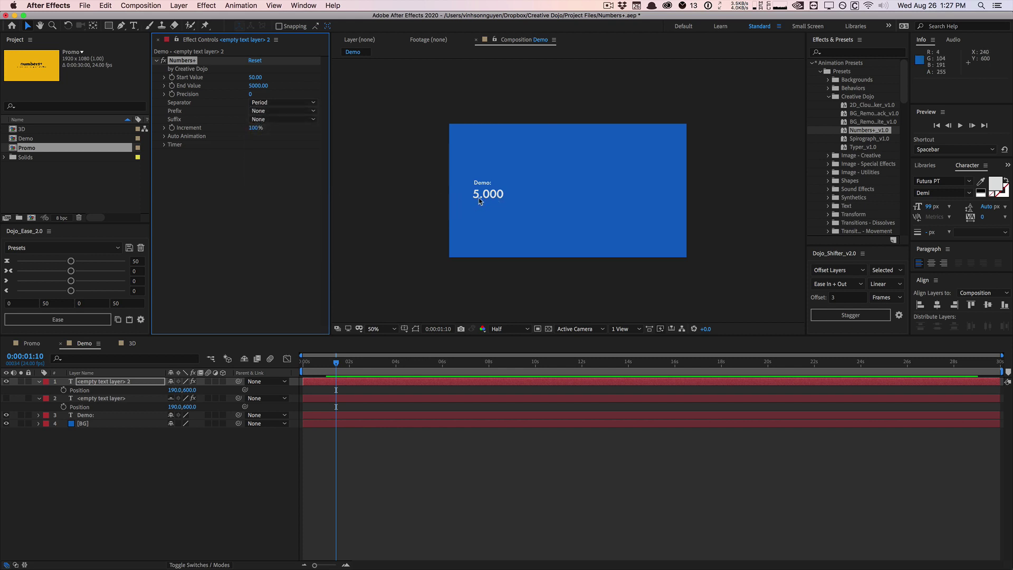
{"action": "left_click", "coordinate": [275, 102]}
{"action": "left_click", "coordinate": [276, 122]}
{"action": "left_click", "coordinate": [276, 104]}
{"action": "left_click", "coordinate": [273, 131]}
{"action": "left_click", "coordinate": [294, 103]}
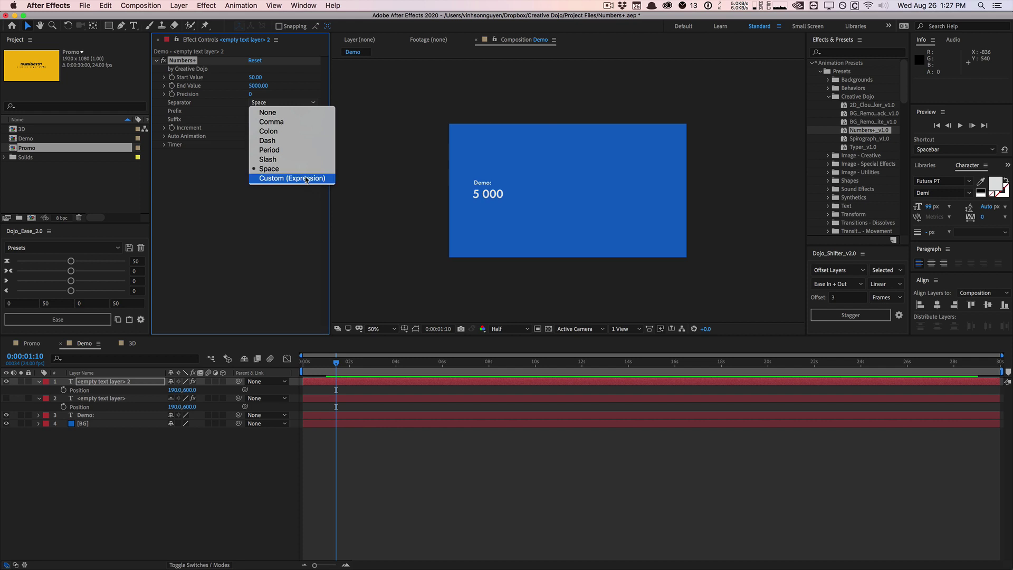
{"action": "left_click", "coordinate": [274, 114]}
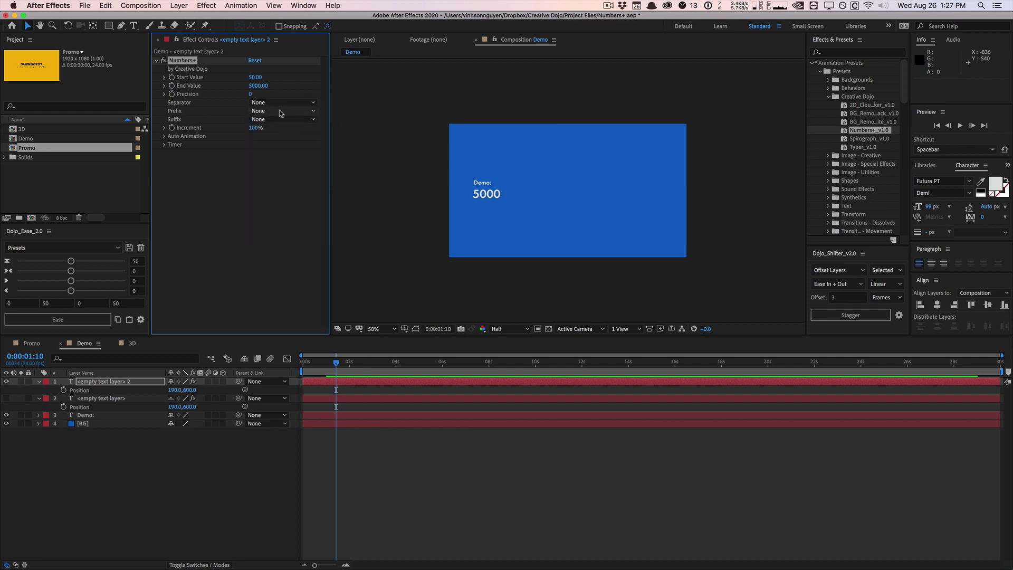
- Try the dollar, euro, plus, minus and percent prefixes on the counter
{"action": "left_click", "coordinate": [281, 113]}
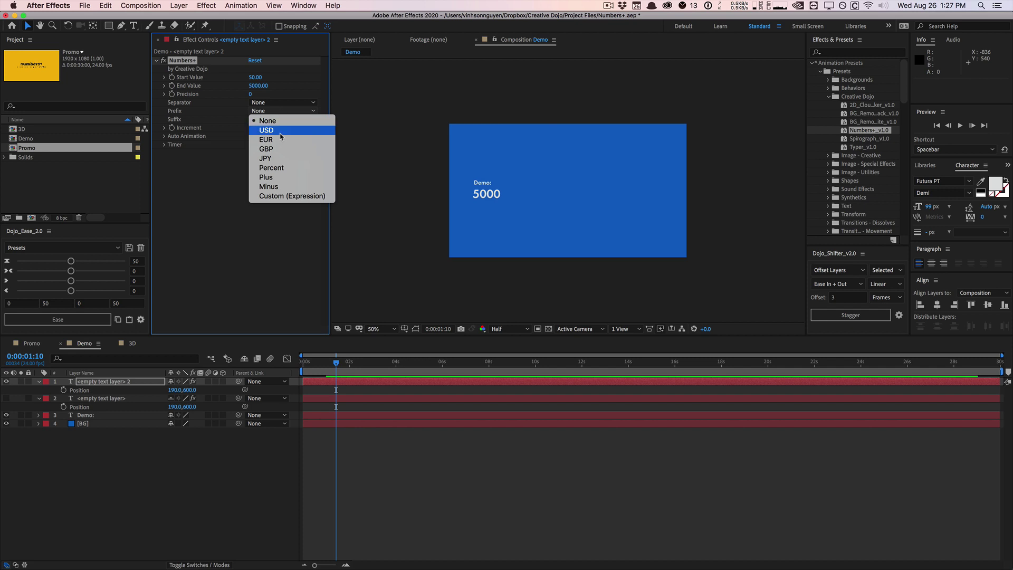
{"action": "left_click", "coordinate": [280, 133]}
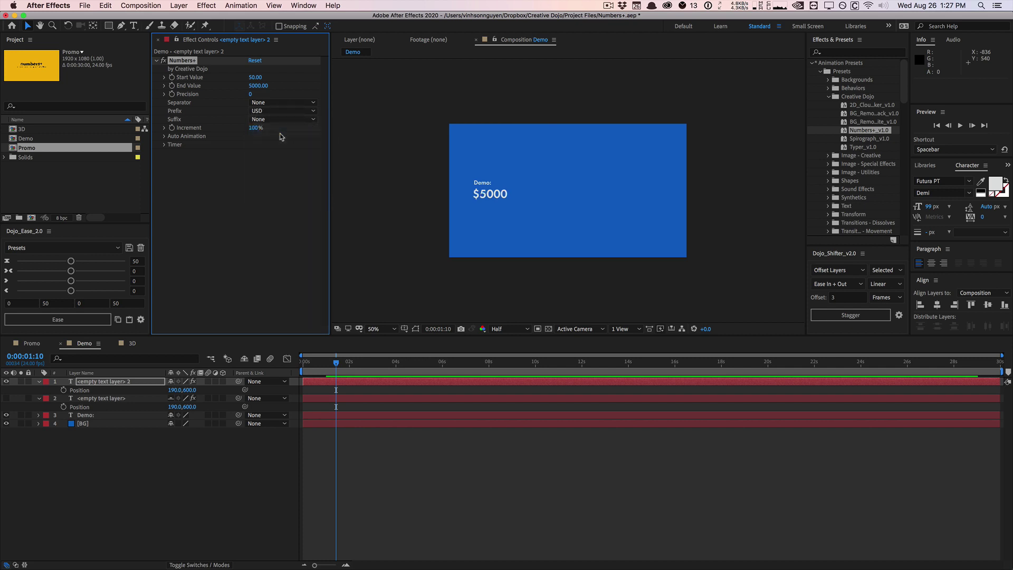
{"action": "left_click", "coordinate": [274, 111]}
{"action": "left_click", "coordinate": [275, 139]}
{"action": "left_click", "coordinate": [275, 112]}
{"action": "left_click", "coordinate": [285, 178]}
{"action": "left_click", "coordinate": [269, 112]}
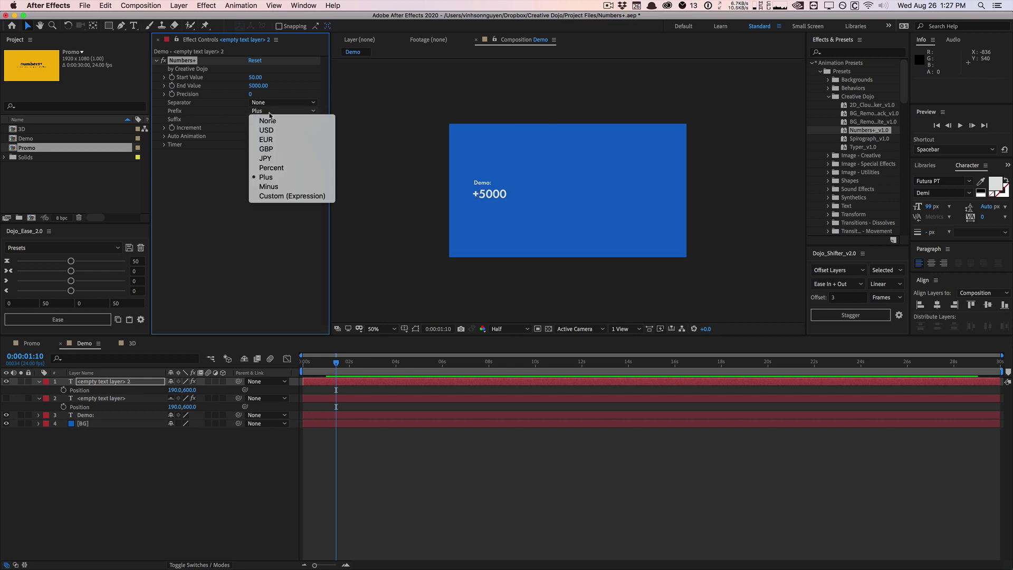
{"action": "left_click", "coordinate": [270, 186]}
{"action": "left_click", "coordinate": [275, 112]}
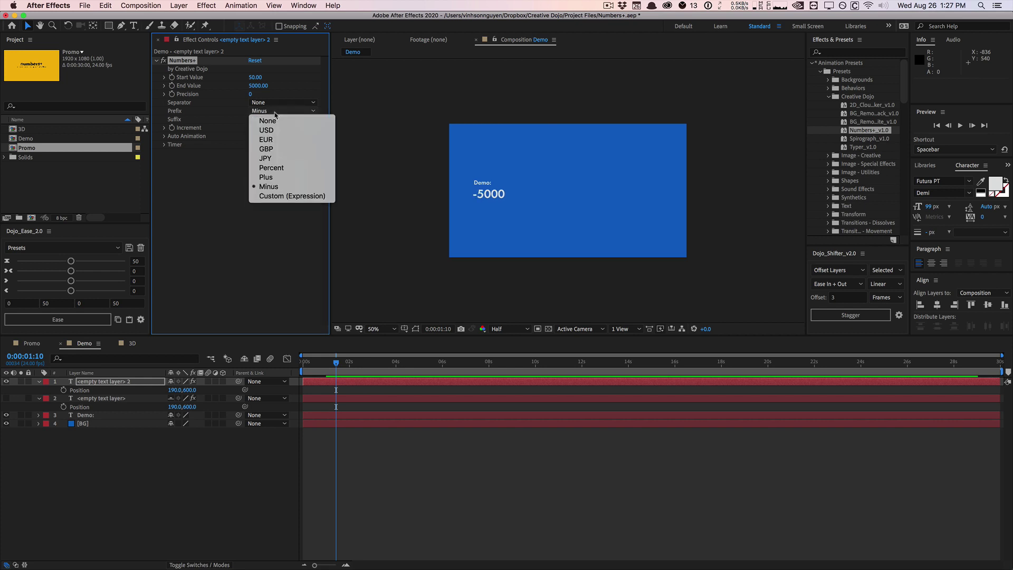
{"action": "left_click", "coordinate": [278, 168]}
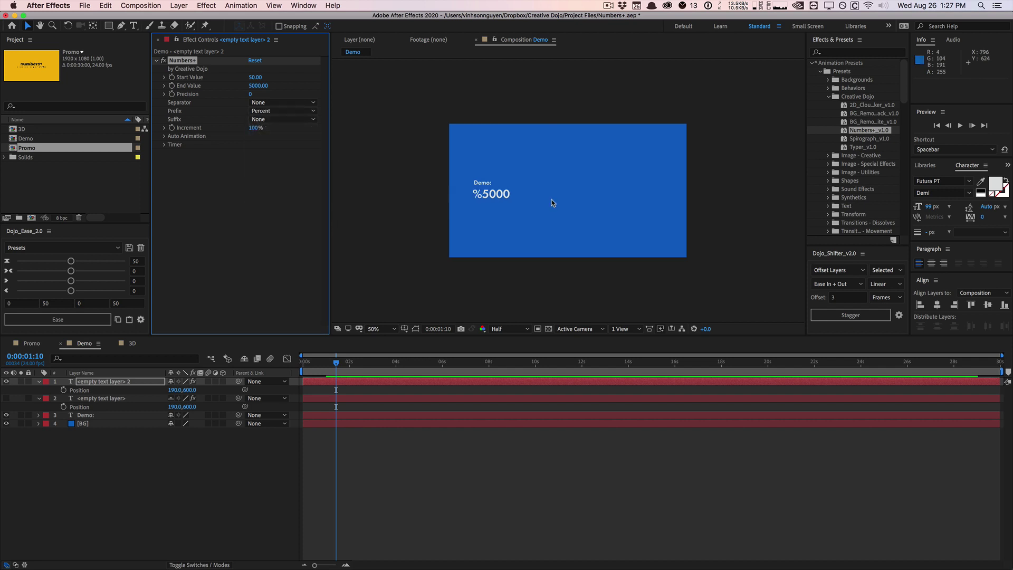
- Set Prefix to None and Suffix to Custom (Expression), showing 5000_CUSTOM
{"action": "left_click", "coordinate": [287, 111]}
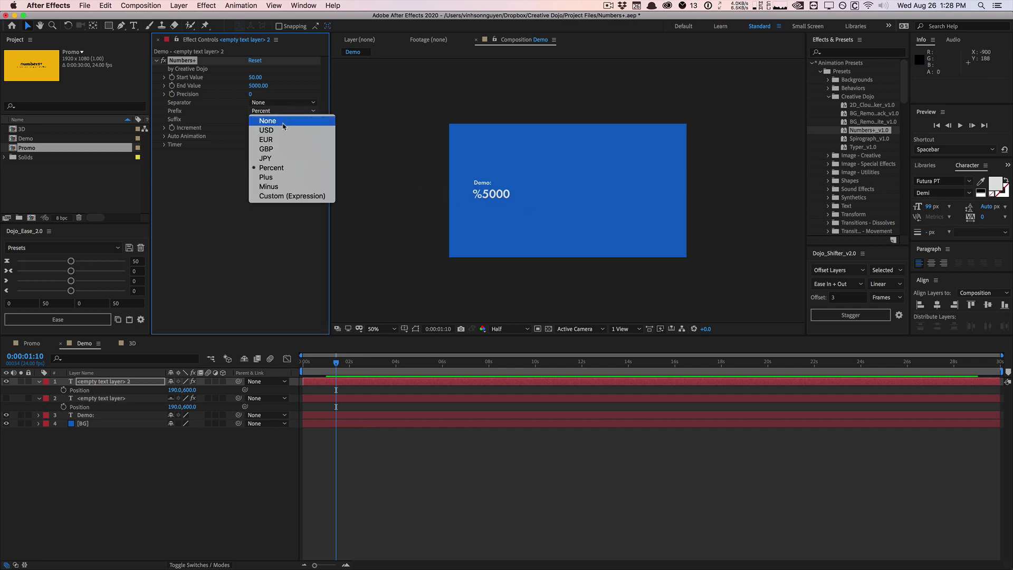
{"action": "left_click", "coordinate": [283, 126]}
{"action": "left_click", "coordinate": [285, 119]}
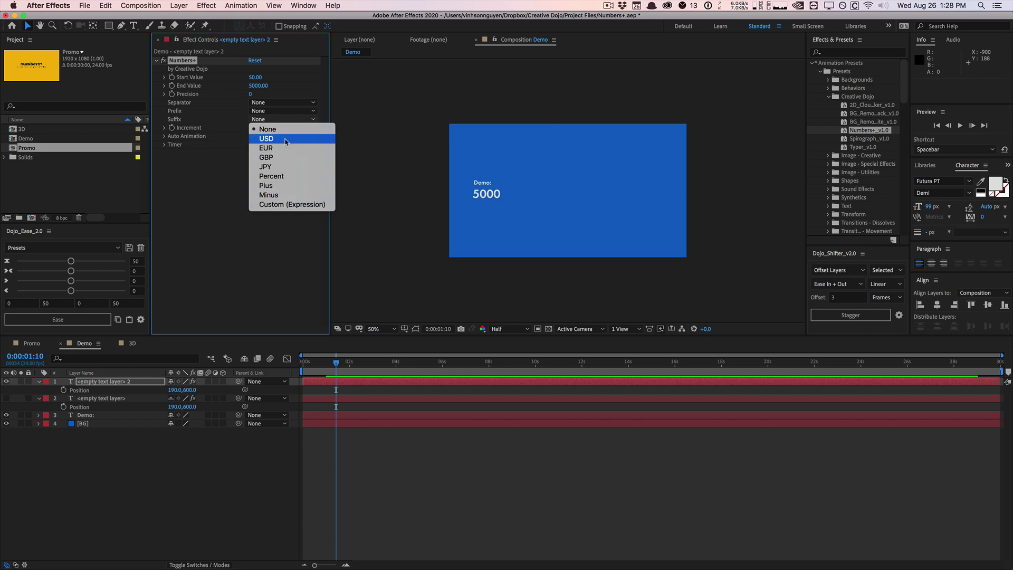
{"action": "key", "text": "Down"}
{"action": "key", "text": "Down"}
{"action": "key", "text": "Down"}
{"action": "key", "text": "Down"}
{"action": "key", "text": "Down"}
{"action": "key", "text": "Down"}
{"action": "key", "text": "Down"}
{"action": "key", "text": "Down"}
{"action": "key", "text": "Return"}
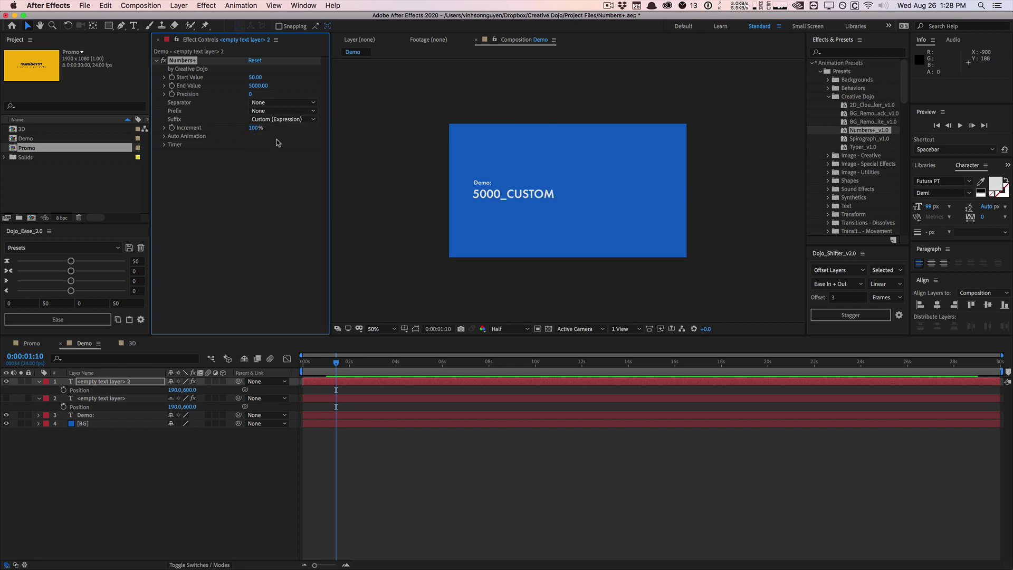
- Reveal the counter layer's Source Text expression and locate the CUSTOM variable lines
{"action": "left_click", "coordinate": [133, 382]}
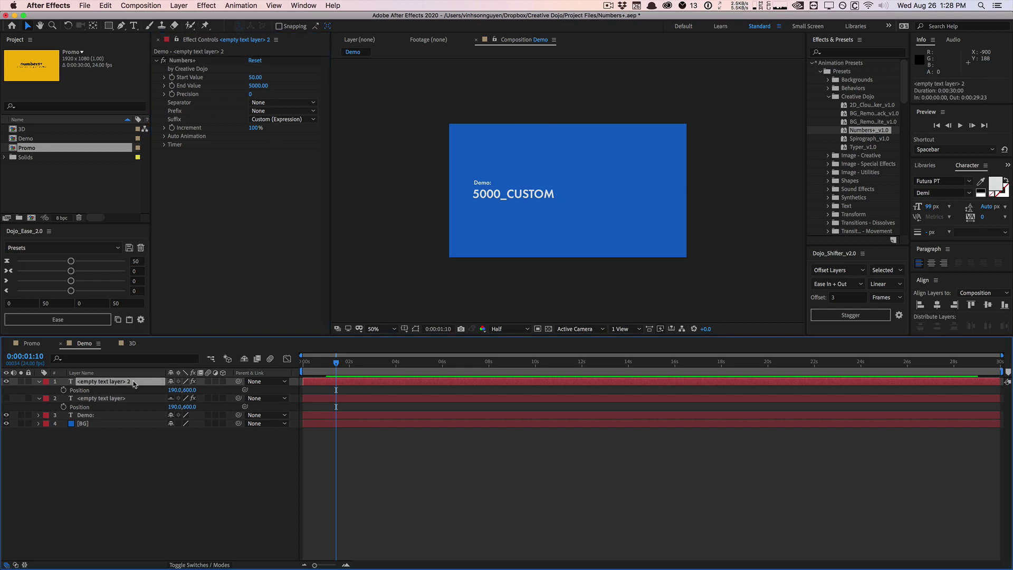
{"action": "key", "text": "u"}
{"action": "key", "text": "u"}
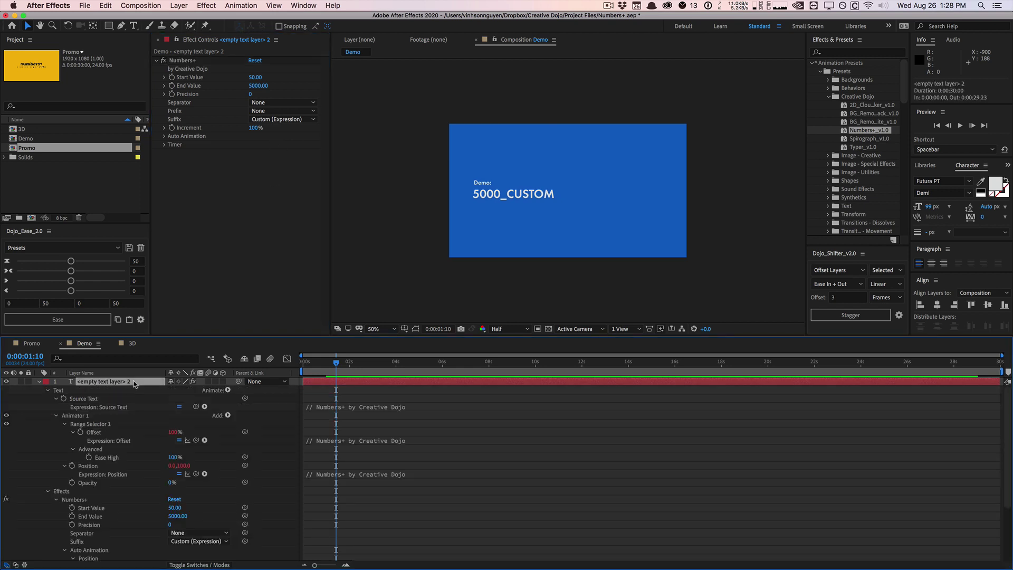
{"action": "left_click", "coordinate": [316, 408]}
{"action": "left_click", "coordinate": [408, 437]}
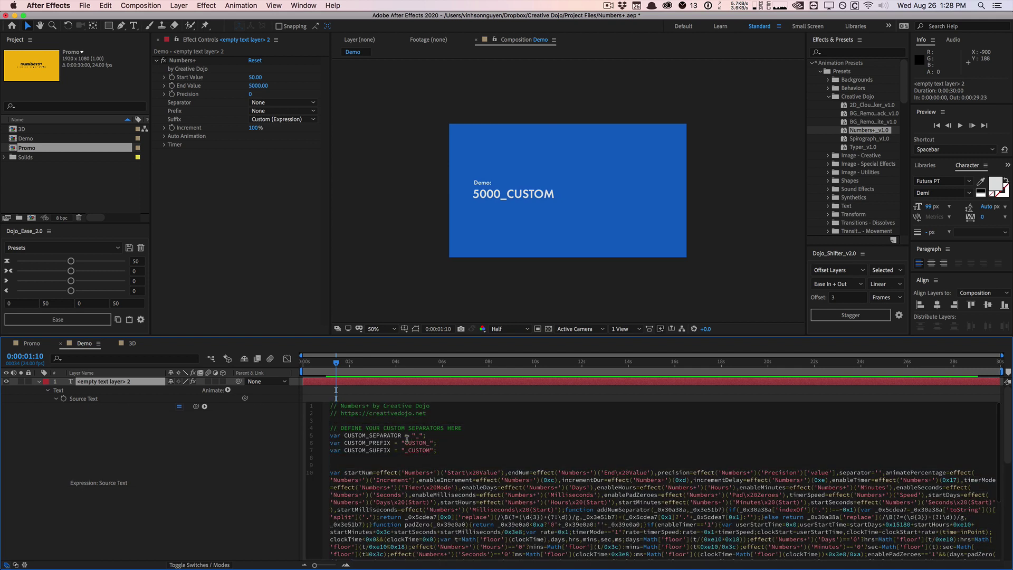
{"action": "left_click_drag", "start_coordinate": [448, 450], "coordinate": [330, 434]}
{"action": "left_click", "coordinate": [470, 443]}
- Change the expression's custom suffix, prefix and separator to #, ^ and |
{"action": "double_click", "coordinate": [420, 450]}
{"action": "type", "text": "#"}
{"action": "left_click_drag", "start_coordinate": [430, 443], "coordinate": [404, 443]}
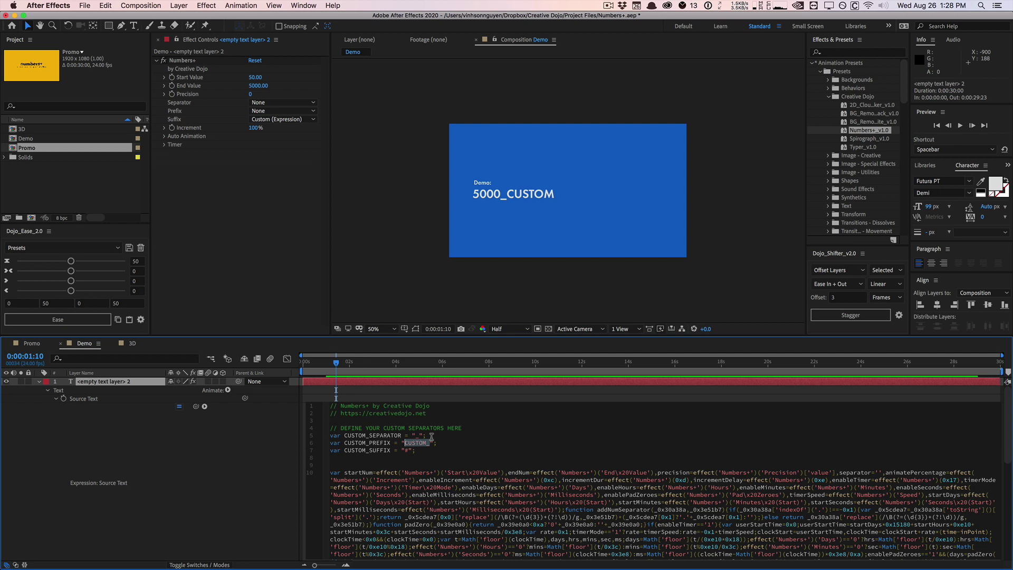
{"action": "type", "text": "^"}
{"action": "type", "text": "|"}
{"action": "left_click", "coordinate": [281, 294]}
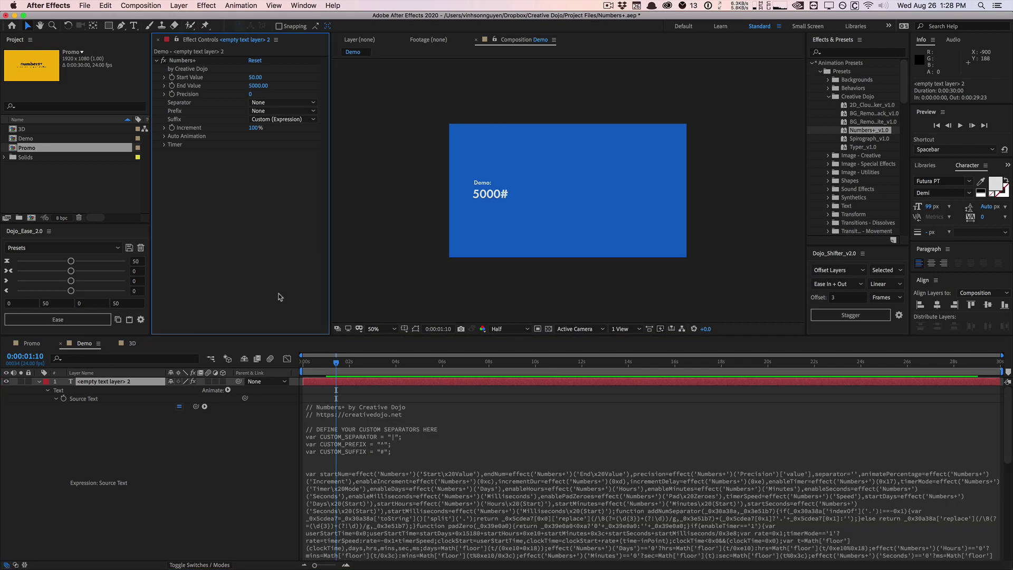
- Set Suffix to None and test the custom separator before setting Separator to None
{"action": "left_click", "coordinate": [283, 120]}
{"action": "left_click", "coordinate": [283, 123]}
{"action": "left_click", "coordinate": [283, 105]}
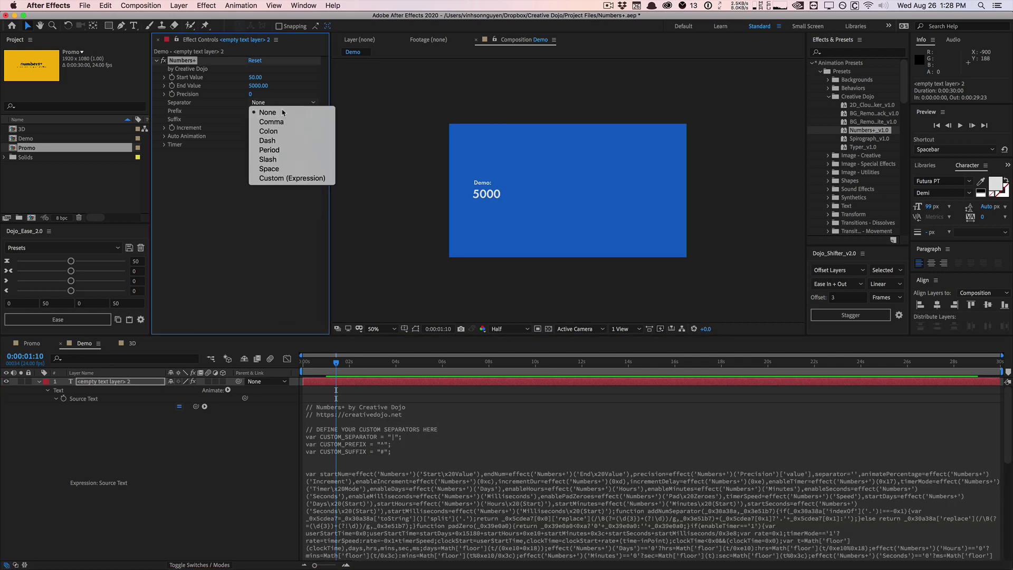
{"action": "left_click", "coordinate": [285, 177]}
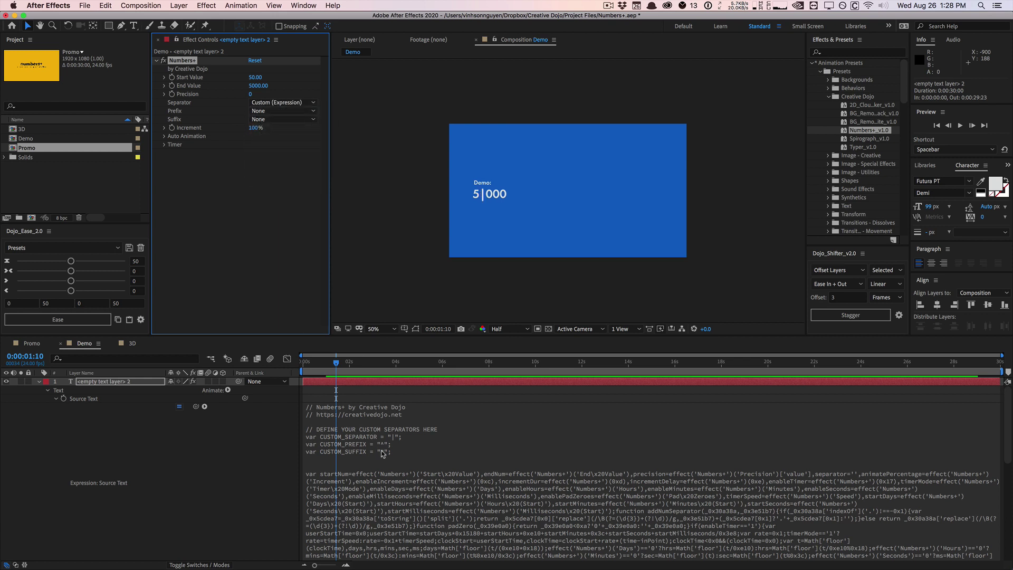
{"action": "left_click", "coordinate": [289, 103]}
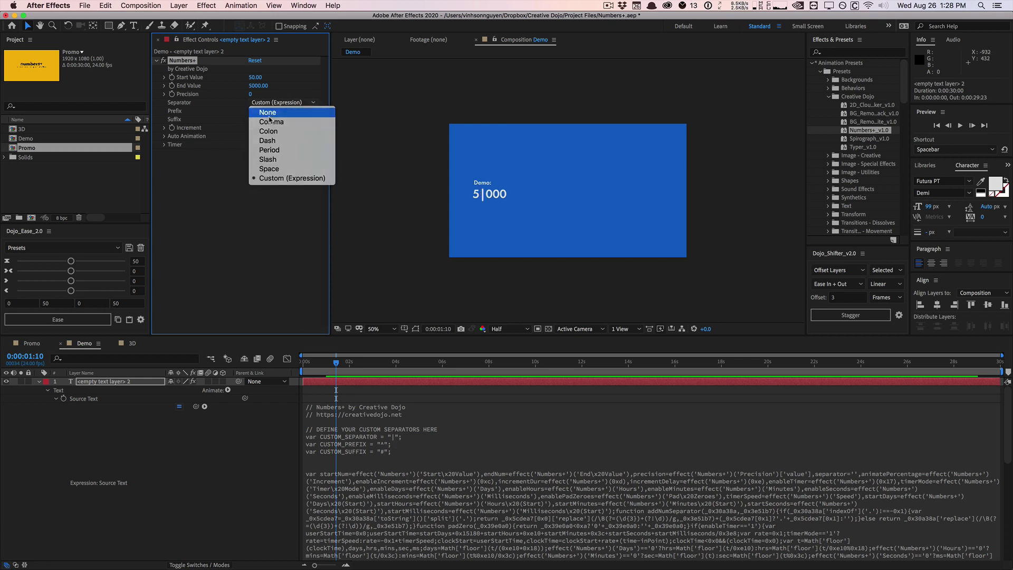
{"action": "left_click", "coordinate": [268, 113]}
- Test the custom ^ prefix, revert Prefix to None, and collapse the layer's properties
{"action": "left_click", "coordinate": [283, 111]}
{"action": "key", "text": "Return"}
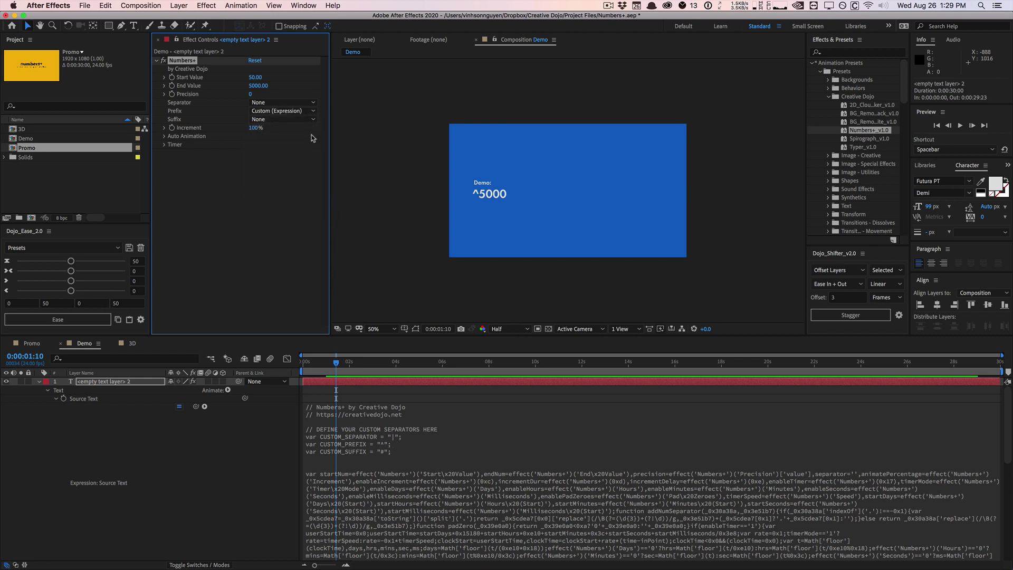
{"action": "left_click", "coordinate": [295, 119]}
{"action": "left_click", "coordinate": [299, 121]}
{"action": "key", "text": "cmd+z"}
{"action": "left_click", "coordinate": [296, 111]}
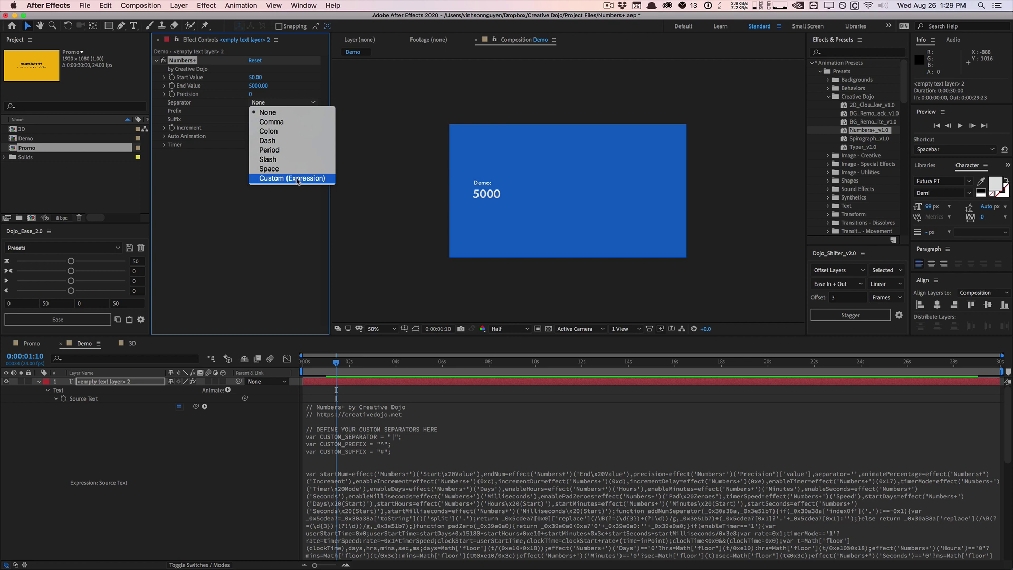
{"action": "left_click", "coordinate": [301, 323]}
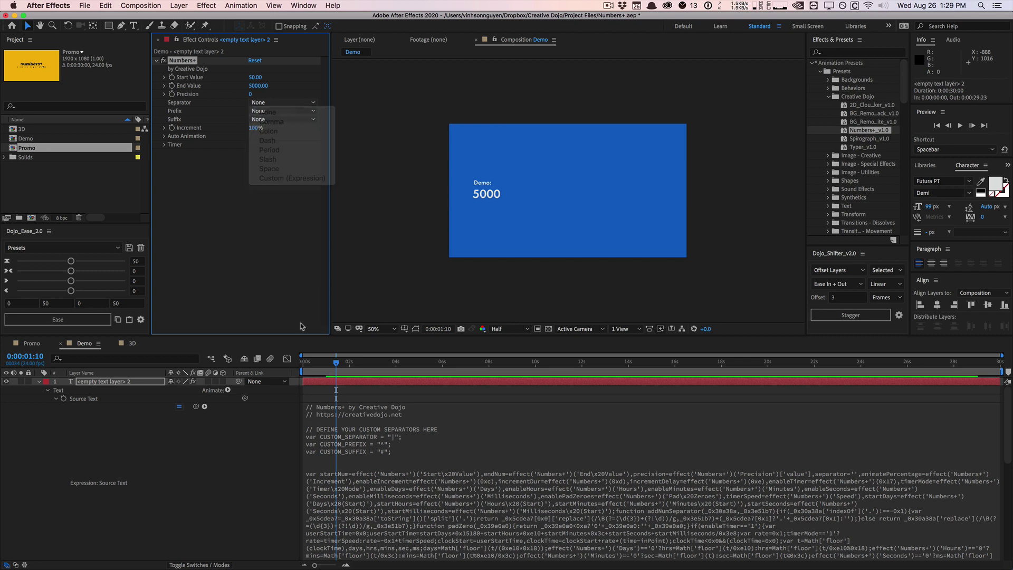
{"action": "left_click", "coordinate": [39, 383]}
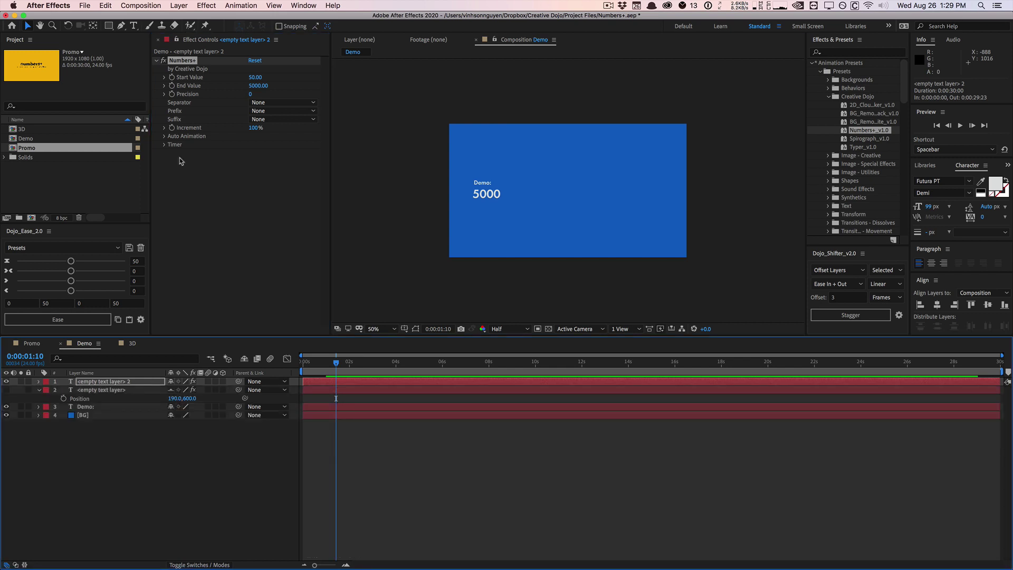
- Expand Auto Animation > Increment, review its 1-second duration and toggle its Enable box
{"action": "mouse_move", "coordinate": [336, 363]}
{"action": "left_mouse_down"}
{"action": "mouse_move", "coordinate": [305, 364]}
{"action": "mouse_move", "coordinate": [341, 363]}
{"action": "left_mouse_up"}
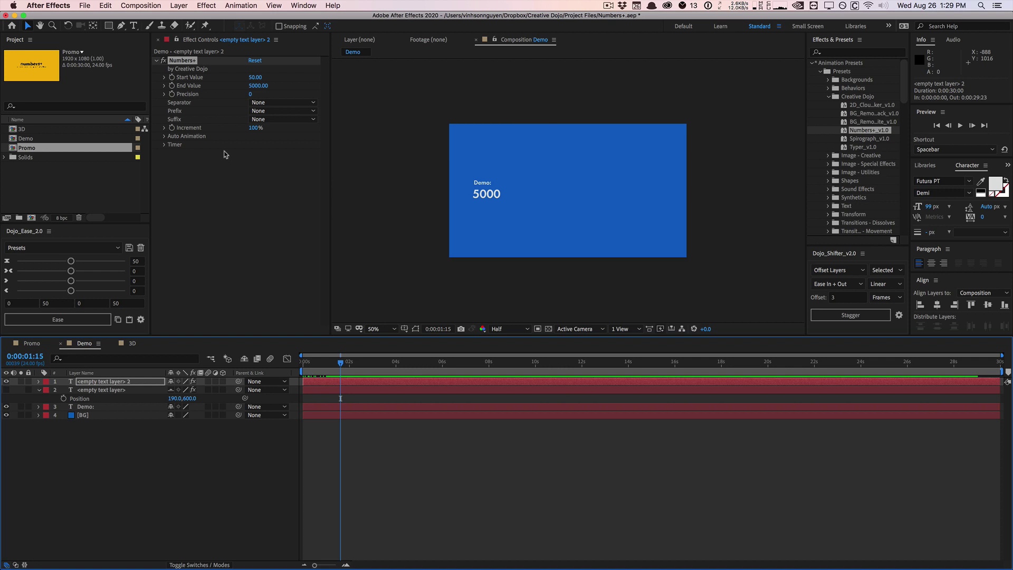
{"action": "left_click", "coordinate": [166, 139]}
{"action": "left_click", "coordinate": [165, 139]}
{"action": "left_click", "coordinate": [173, 145]}
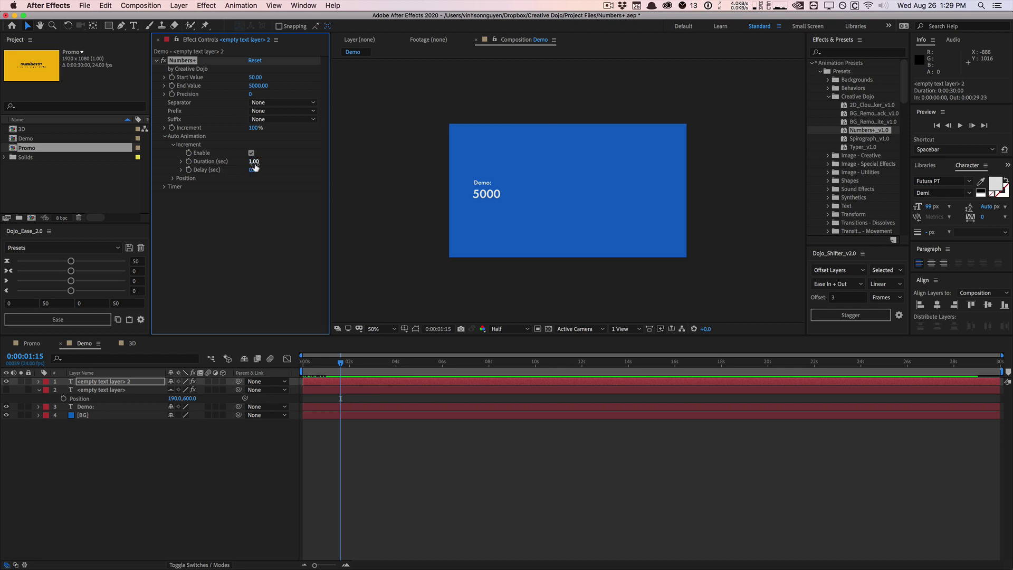
{"action": "left_click", "coordinate": [257, 162]}
{"action": "left_click", "coordinate": [334, 362]}
{"action": "left_click", "coordinate": [251, 153]}
{"action": "mouse_move", "coordinate": [334, 362]}
{"action": "left_mouse_down"}
{"action": "mouse_move", "coordinate": [305, 362]}
{"action": "mouse_move", "coordinate": [336, 359]}
{"action": "left_mouse_up"}
- Expand the Position auto-animation settings and toggle its Enable box on and off
{"action": "left_click", "coordinate": [172, 178]}
{"action": "left_click", "coordinate": [251, 186]}
{"action": "left_click", "coordinate": [252, 186]}
{"action": "left_click_drag", "start_coordinate": [338, 364], "coordinate": [303, 362]}
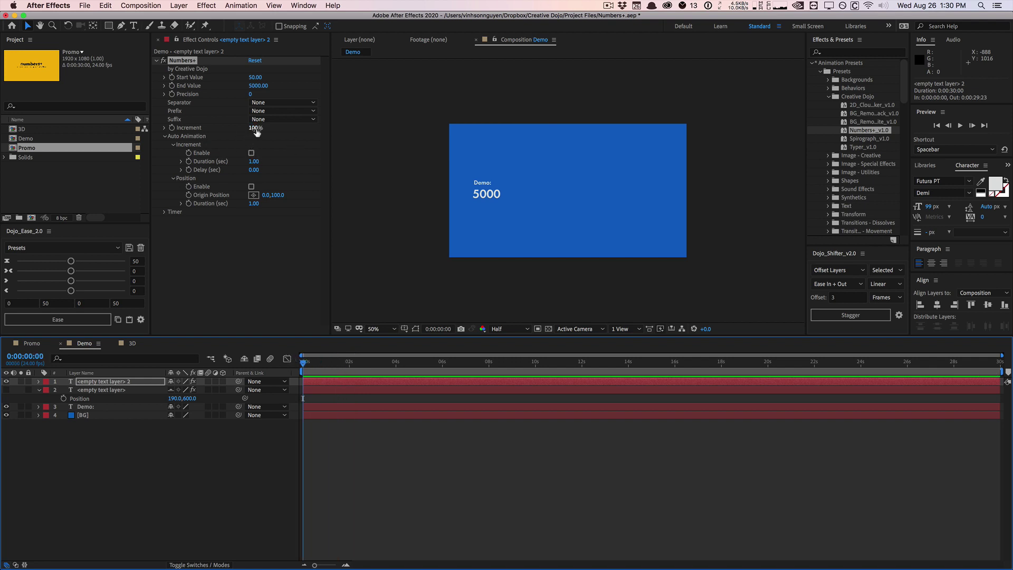
- Scrub the Increment value to 0% and 42%, previewing the count each time
{"action": "left_click_drag", "start_coordinate": [250, 132], "coordinate": [180, 128]}
{"action": "key", "text": "space"}
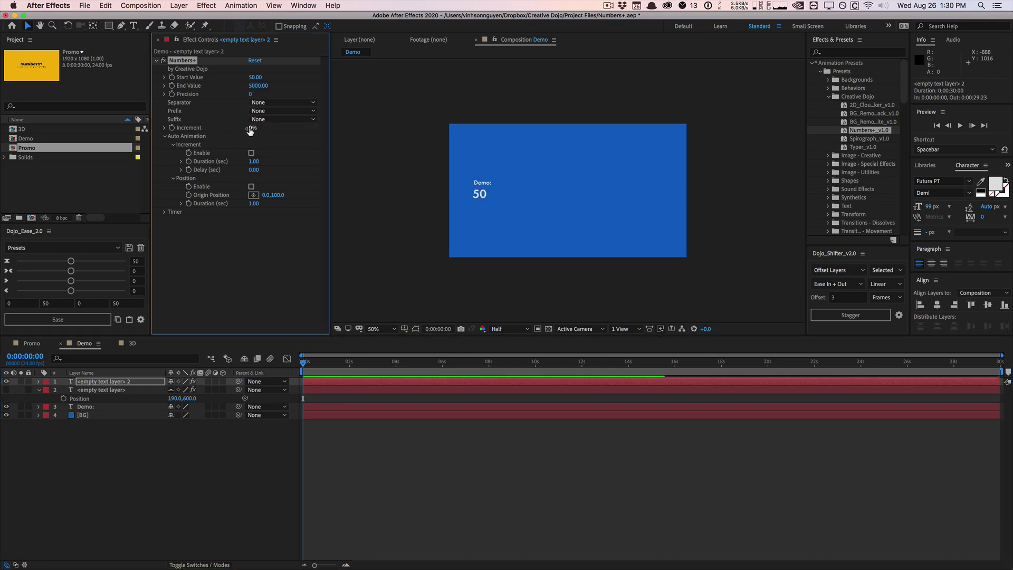
{"action": "left_click_drag", "start_coordinate": [251, 128], "coordinate": [327, 132]}
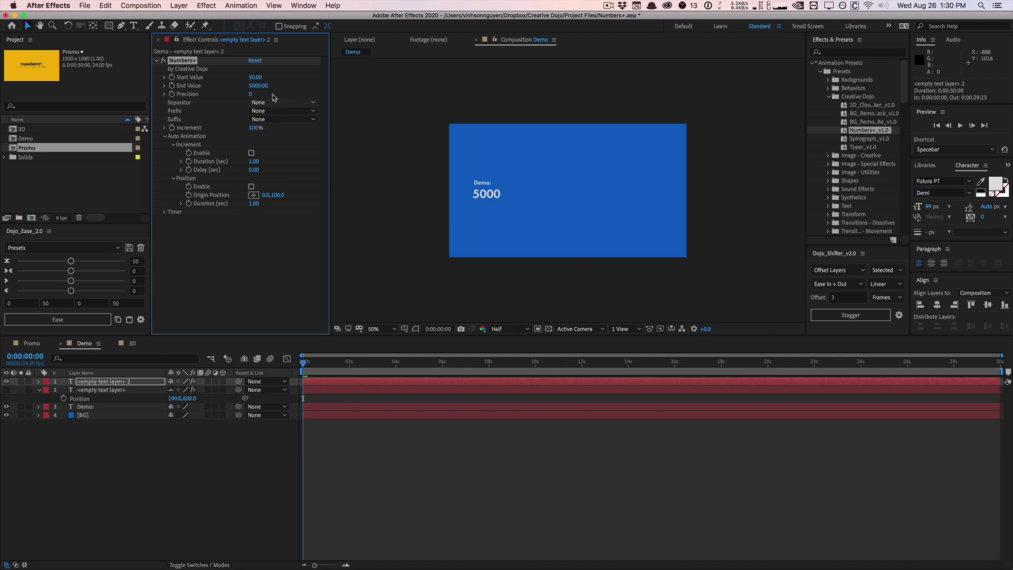
{"action": "key", "text": "space"}
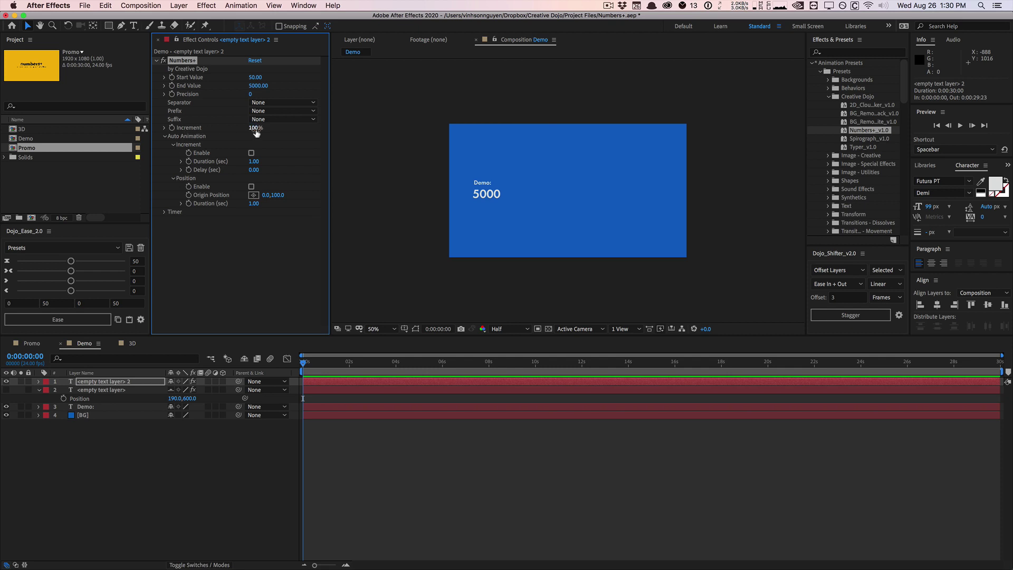
- Enable increment auto-animation with a 2-second duration and preview the count climbing to 5000
{"action": "left_click", "coordinate": [251, 154]}
{"action": "left_click", "coordinate": [255, 162]}
{"action": "type", "text": "2"}
{"action": "key", "text": "Return"}
{"action": "key", "text": "space"}
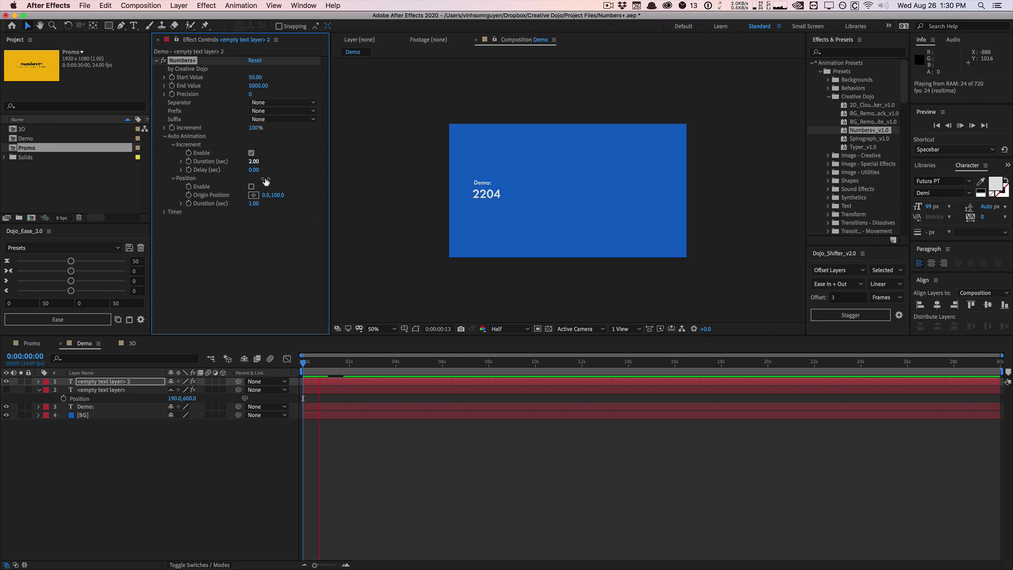
{"action": "left_click", "coordinate": [350, 363]}
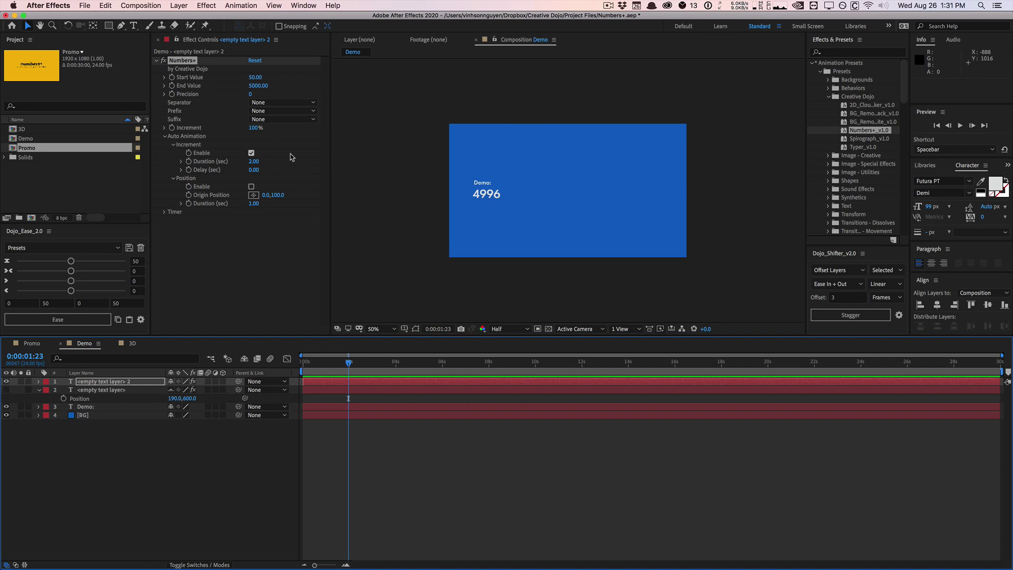
- Turn off increment auto-animation, play from the start, and set the origin y value to 0
{"action": "left_click", "coordinate": [252, 153]}
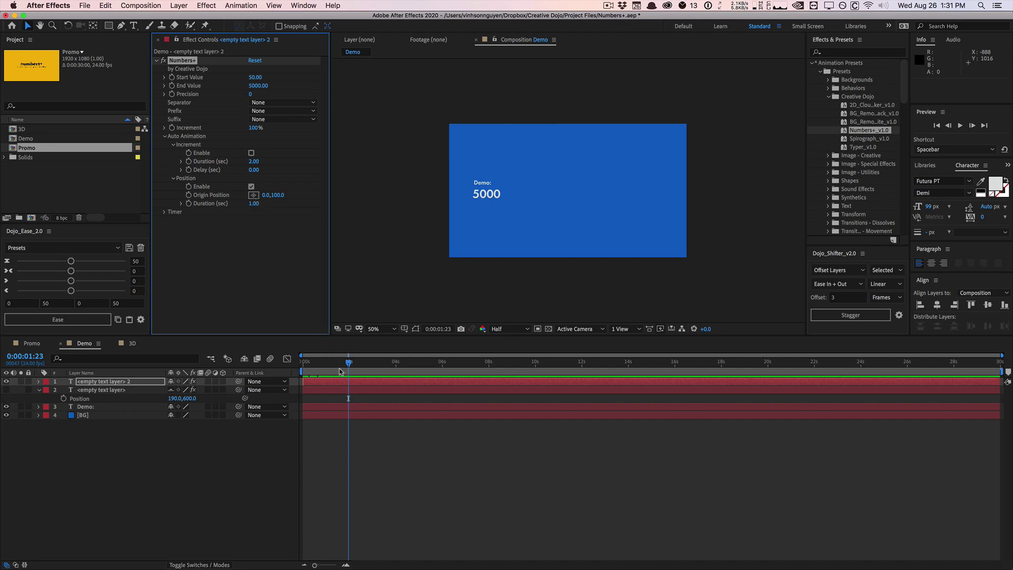
{"action": "left_click", "coordinate": [302, 368]}
{"action": "key", "text": "space"}
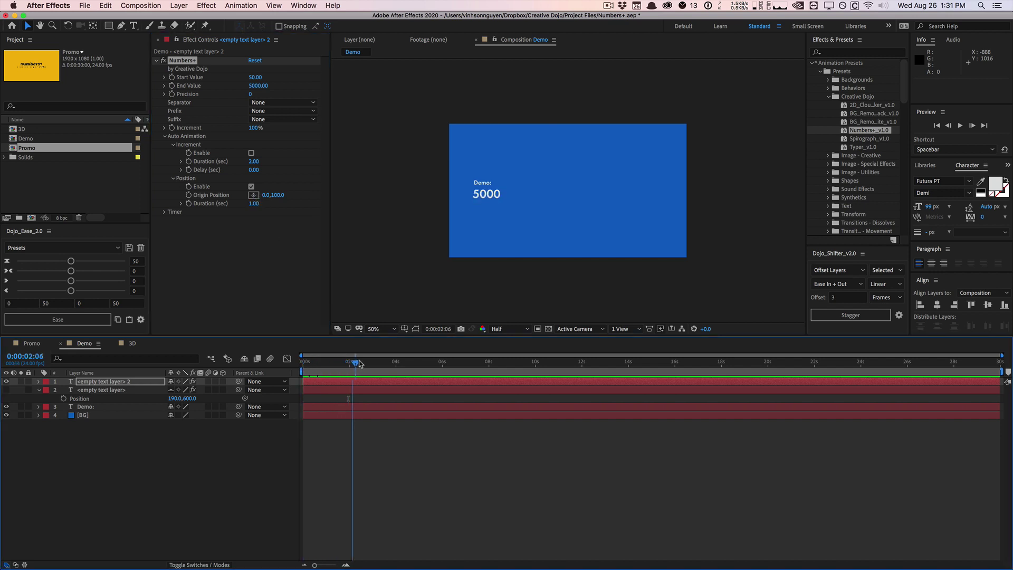
{"action": "left_click", "coordinate": [277, 195]}
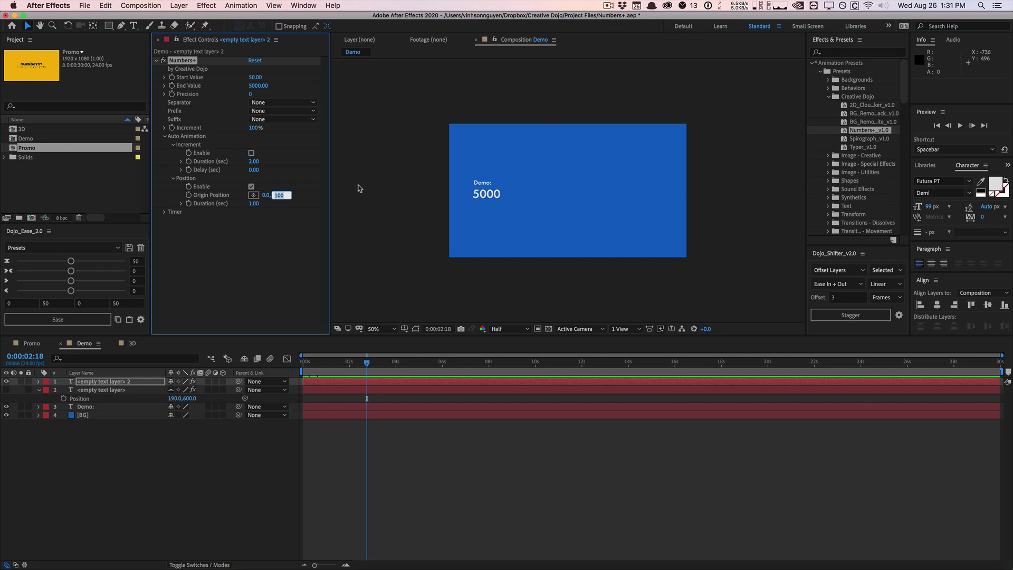
{"action": "type", "text": "0"}
{"action": "key", "text": "Return"}
- Set the Origin Position x value to -100 and preview the position animation
{"action": "left_click_drag", "start_coordinate": [267, 196], "coordinate": [244, 197]}
{"action": "left_click", "coordinate": [262, 194]}
{"action": "type", "text": "-100"}
{"action": "key", "text": "Return"}
{"action": "key", "text": "space"}
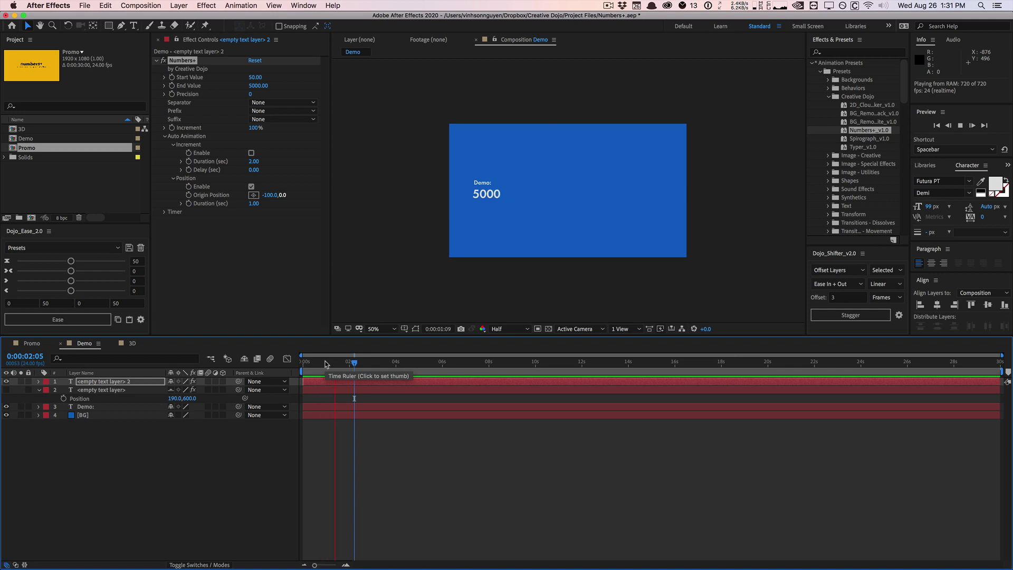
{"action": "key", "text": "space"}
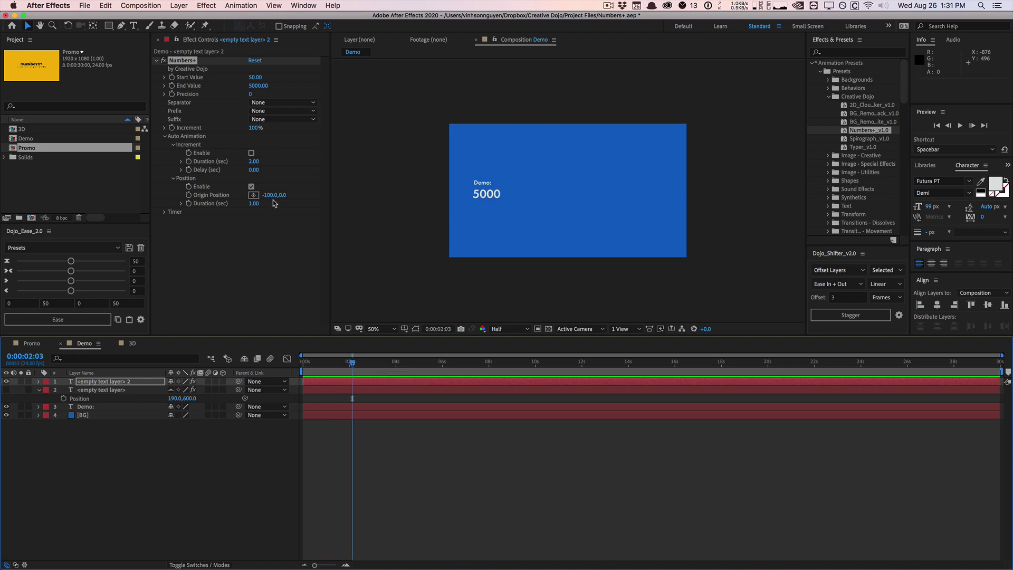
- Change the origin x value to 0 for an origin of 0,0 and collapse Auto Animation
{"action": "left_click", "coordinate": [272, 197]}
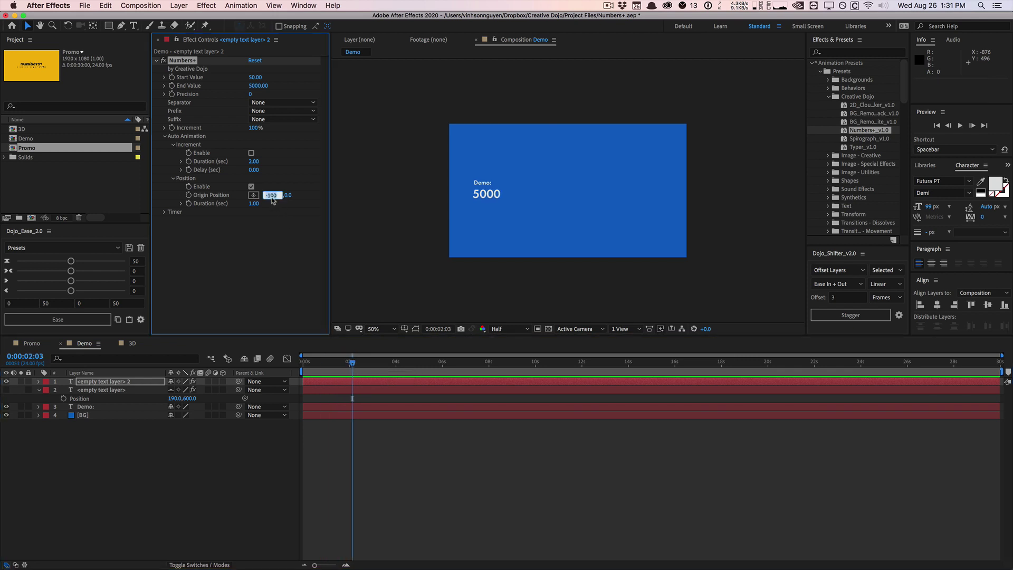
{"action": "type", "text": "0"}
{"action": "key", "text": "Return"}
{"action": "left_click", "coordinate": [164, 137]}
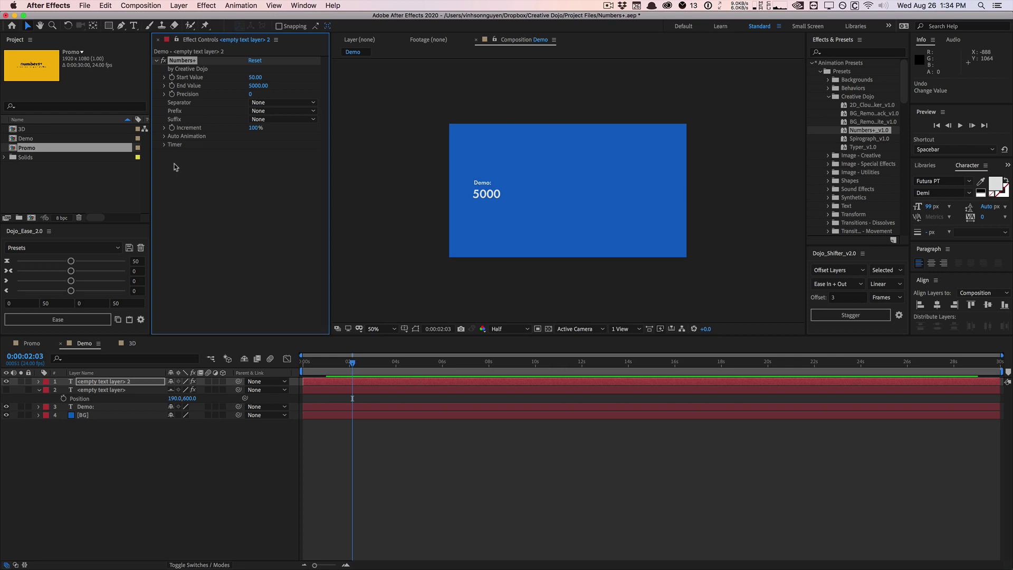
- Expand the Timer group and enable it, so the counter displays the clock 06:30:32
{"action": "left_click", "coordinate": [164, 145]}
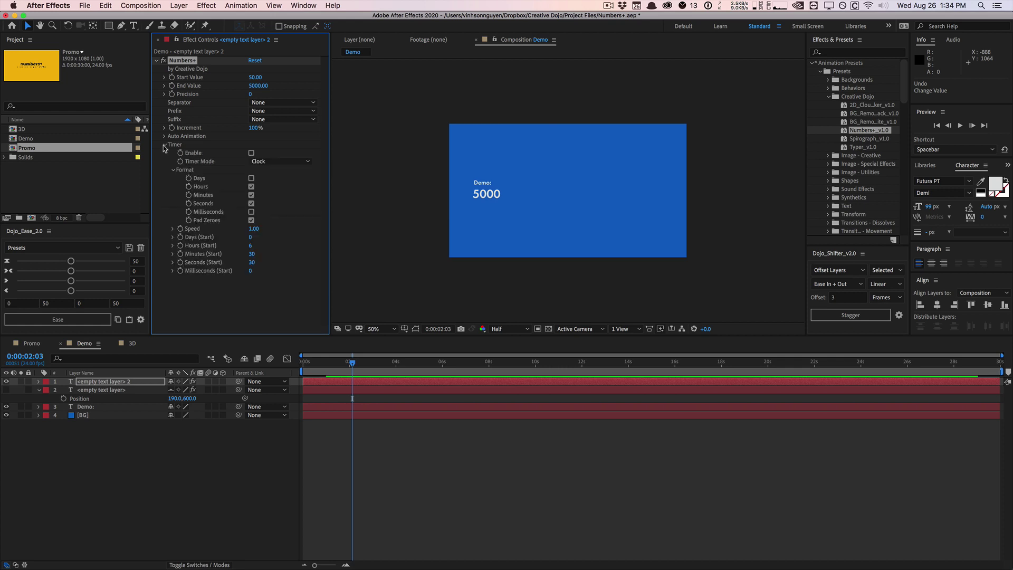
{"action": "left_click", "coordinate": [251, 153]}
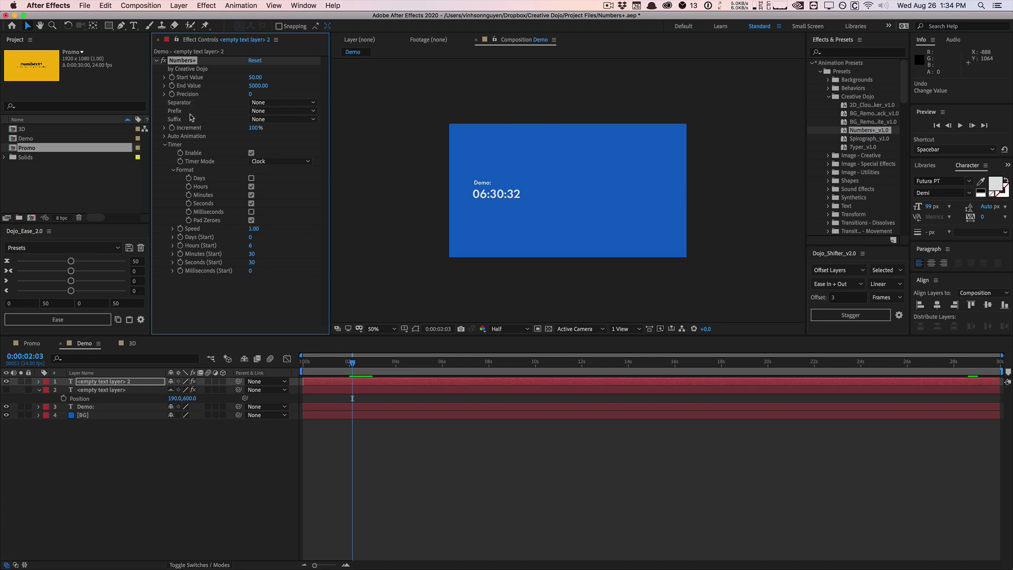
{"action": "left_click", "coordinate": [165, 136]}
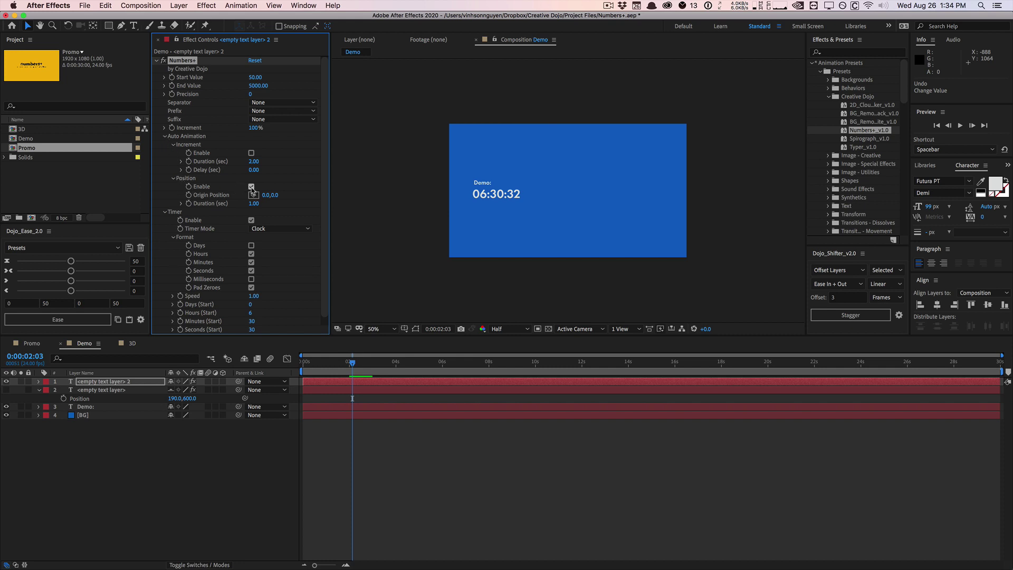
{"action": "left_click", "coordinate": [164, 136]}
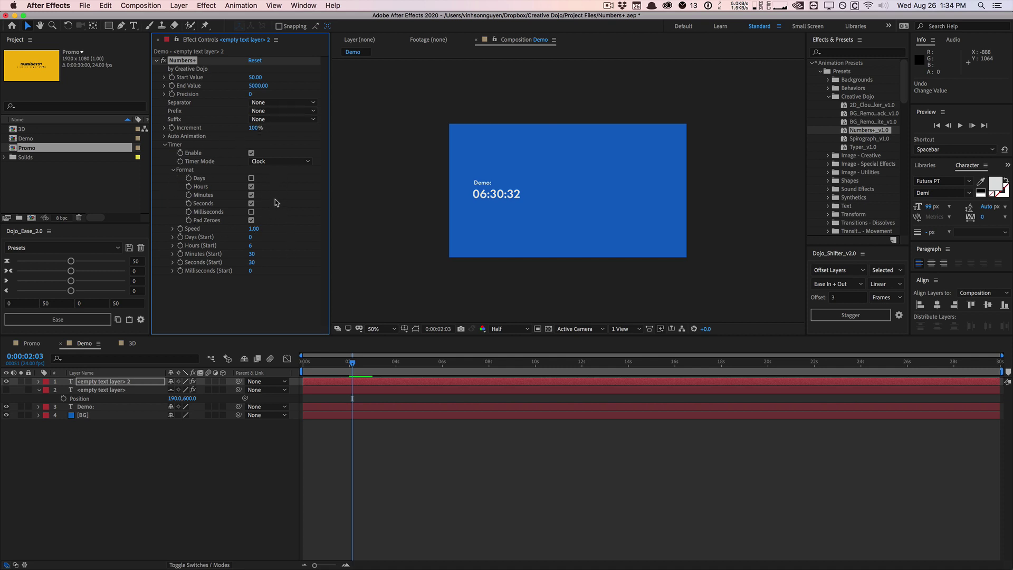
- Keep the timer in Clock mode and scrub to 2:20 to watch it run
{"action": "left_click", "coordinate": [279, 162]}
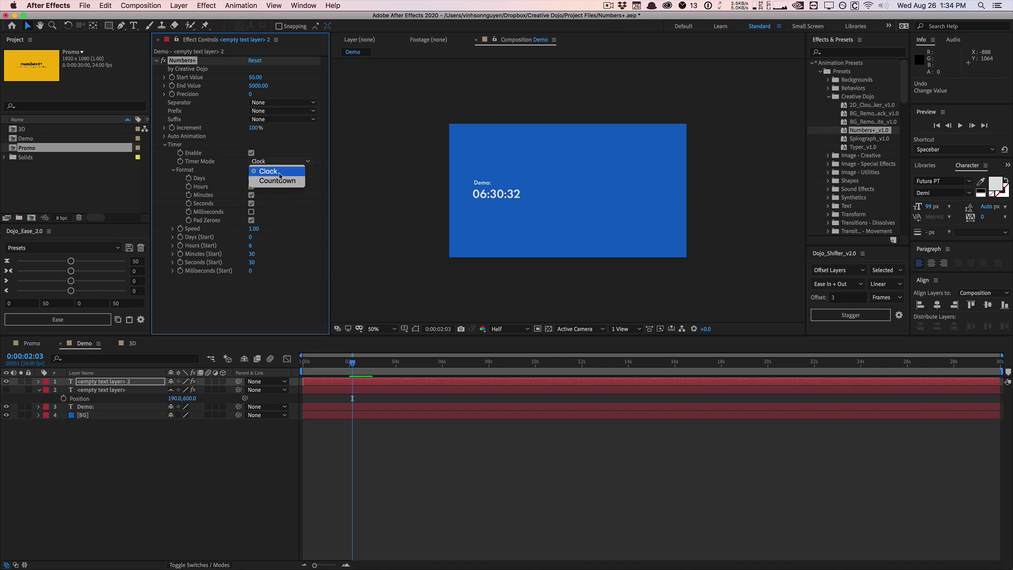
{"action": "left_click", "coordinate": [277, 172]}
{"action": "left_click_drag", "start_coordinate": [307, 360], "coordinate": [397, 360]}
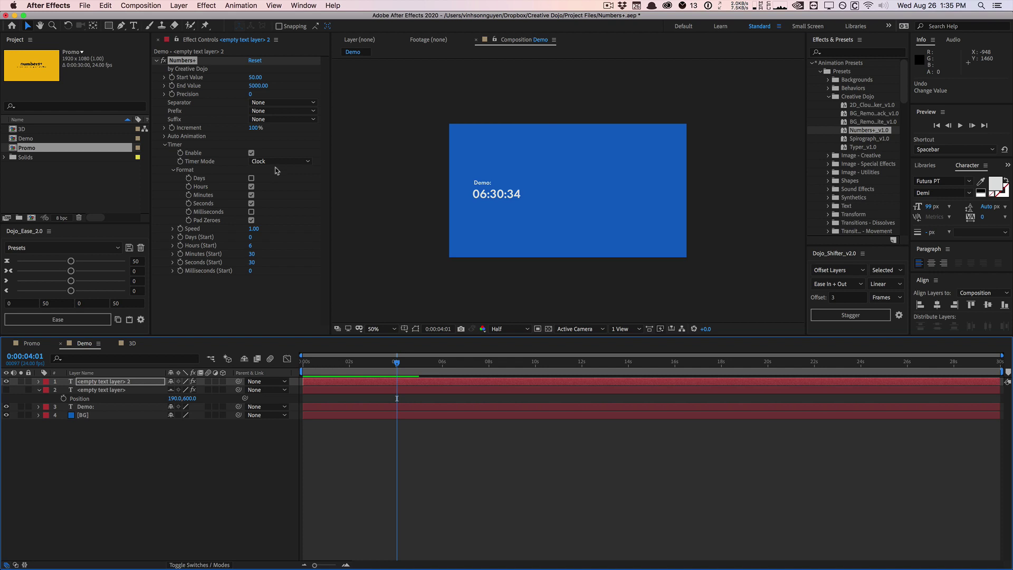
- Try the Timer Format checkboxes, leaving the readout showing only seconds
{"action": "left_click", "coordinate": [251, 178]}
{"action": "left_click", "coordinate": [251, 178]}
{"action": "left_click", "coordinate": [252, 186]}
{"action": "left_click", "coordinate": [251, 195]}
{"action": "left_click", "coordinate": [251, 203]}
{"action": "left_click", "coordinate": [252, 212]}
{"action": "left_click", "coordinate": [251, 220]}
{"action": "left_click", "coordinate": [251, 212]}
{"action": "left_click", "coordinate": [252, 213]}
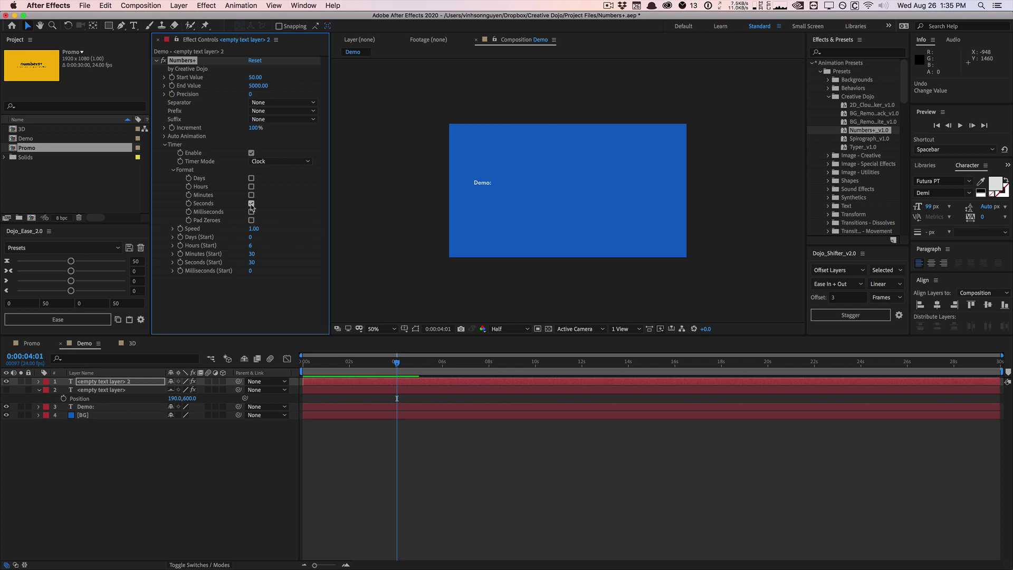
{"action": "left_click", "coordinate": [251, 204]}
- Set Hours (Start) and Minutes (Start) to 0 so the clock starts at 30 seconds
{"action": "left_click", "coordinate": [251, 245]}
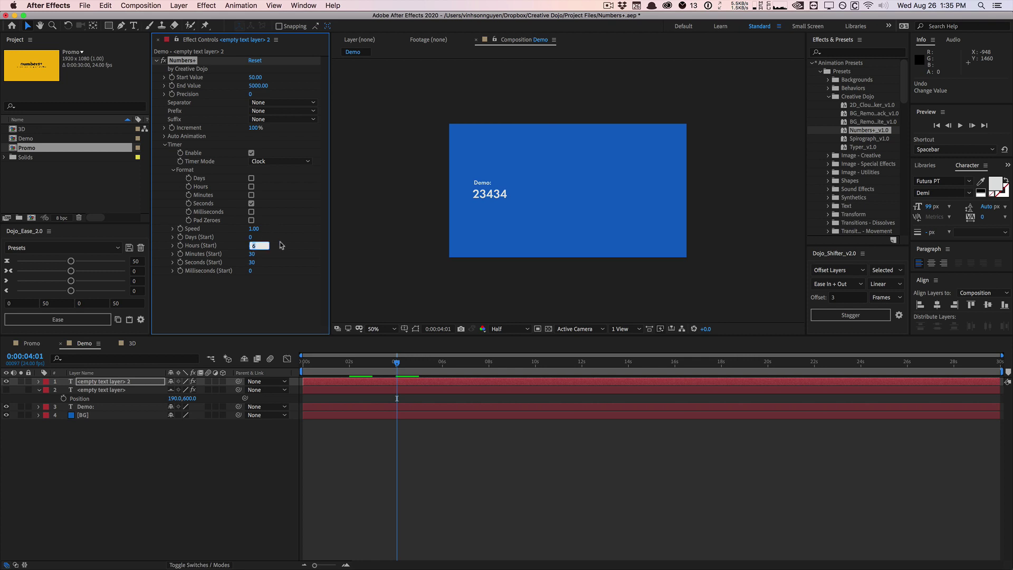
{"action": "type", "text": "0"}
{"action": "key", "text": "Return"}
{"action": "left_click", "coordinate": [251, 254]}
{"action": "type", "text": "0"}
{"action": "key", "text": "Return"}
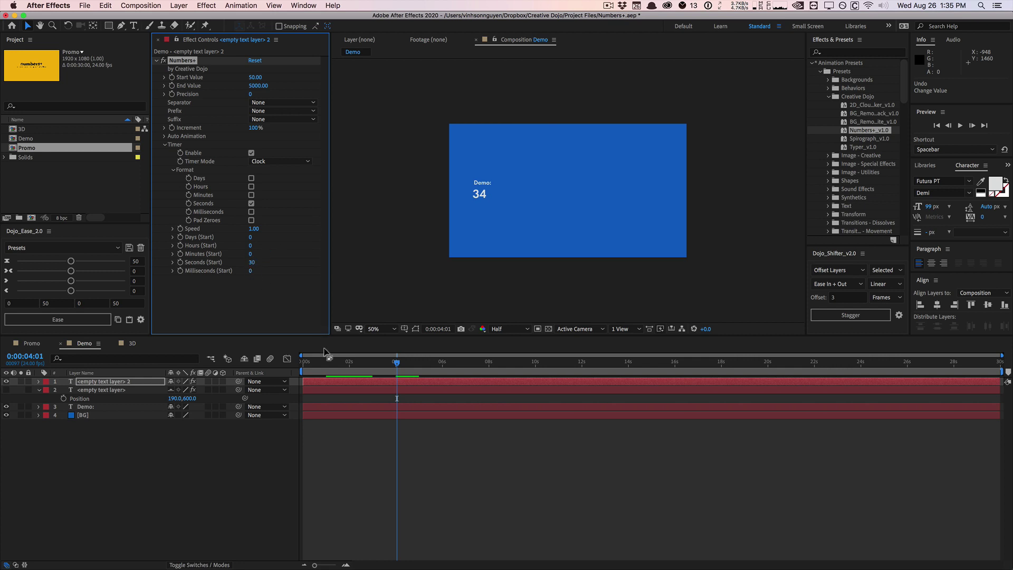
- Move the counter layer's in point to 2s, enable Minutes, and check the clock at 8 seconds
{"action": "left_click", "coordinate": [303, 362]}
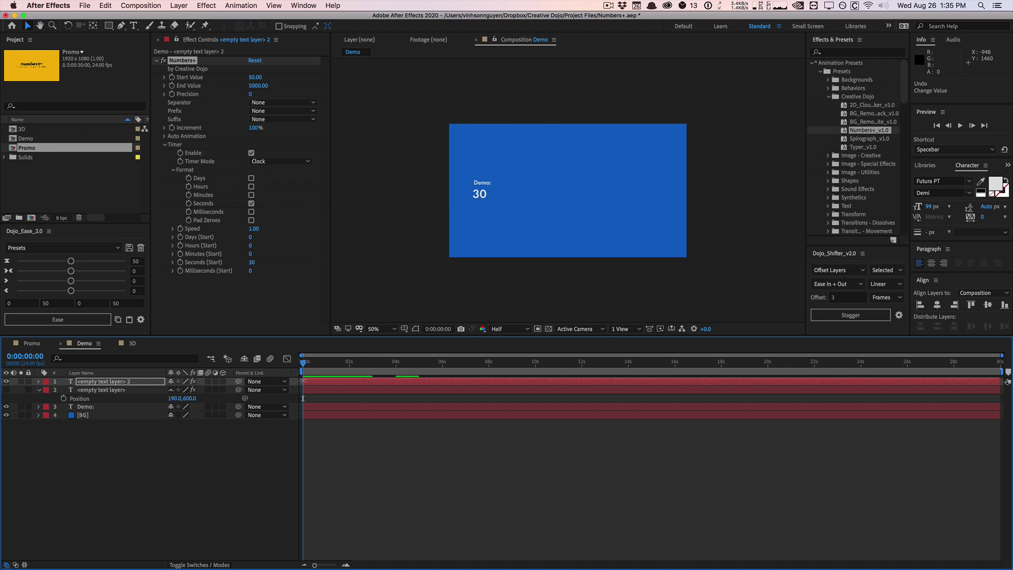
{"action": "left_click_drag", "start_coordinate": [305, 380], "coordinate": [349, 381]}
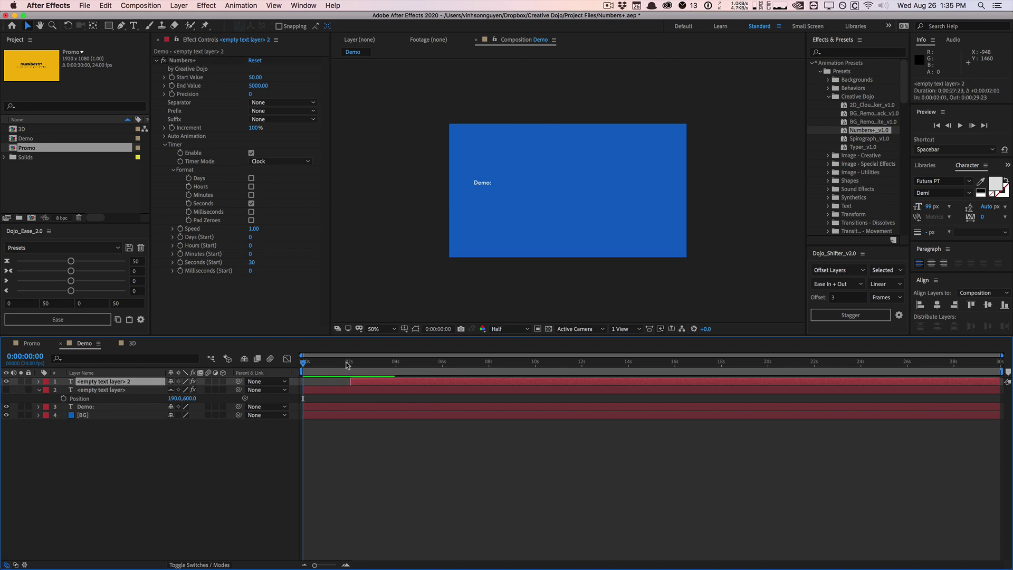
{"action": "left_click", "coordinate": [350, 363]}
{"action": "left_click_drag", "start_coordinate": [350, 363], "coordinate": [684, 337]}
{"action": "left_click", "coordinate": [252, 195]}
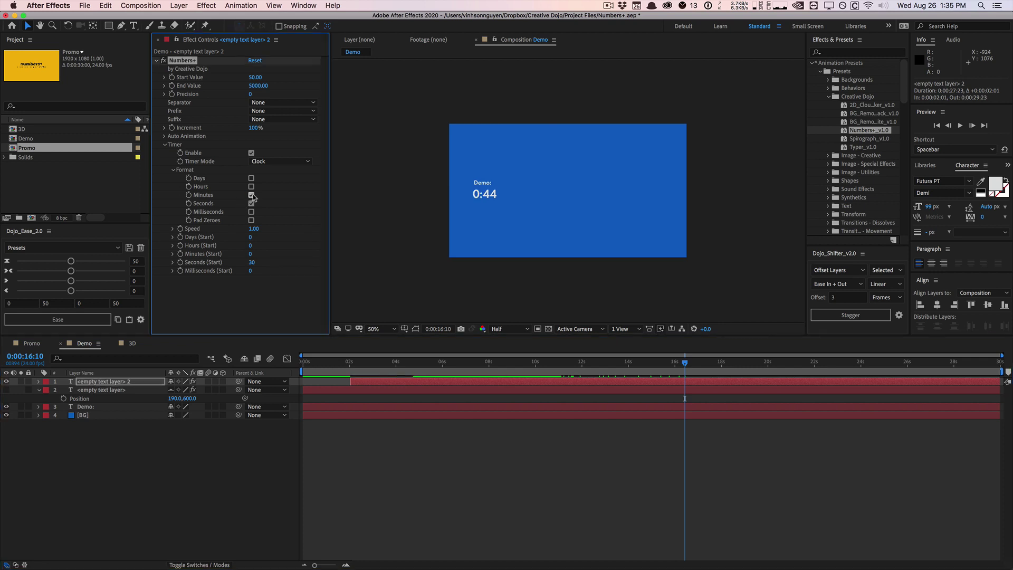
{"action": "left_click_drag", "start_coordinate": [436, 363], "coordinate": [613, 363]}
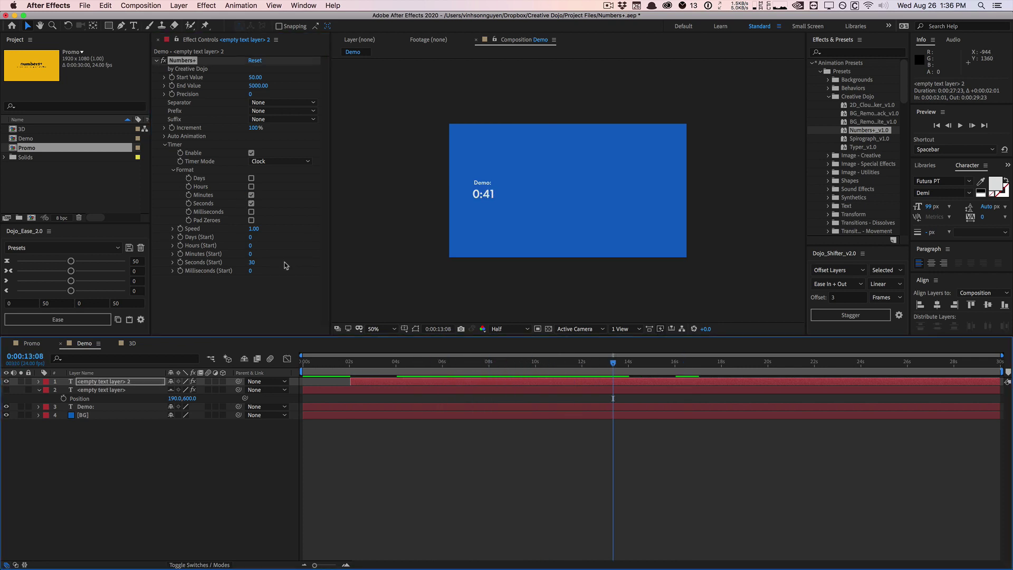
- Switch the Timer Mode to Countdown and scrub to about 2 seconds
{"action": "left_click", "coordinate": [264, 164]}
{"action": "left_click", "coordinate": [271, 182]}
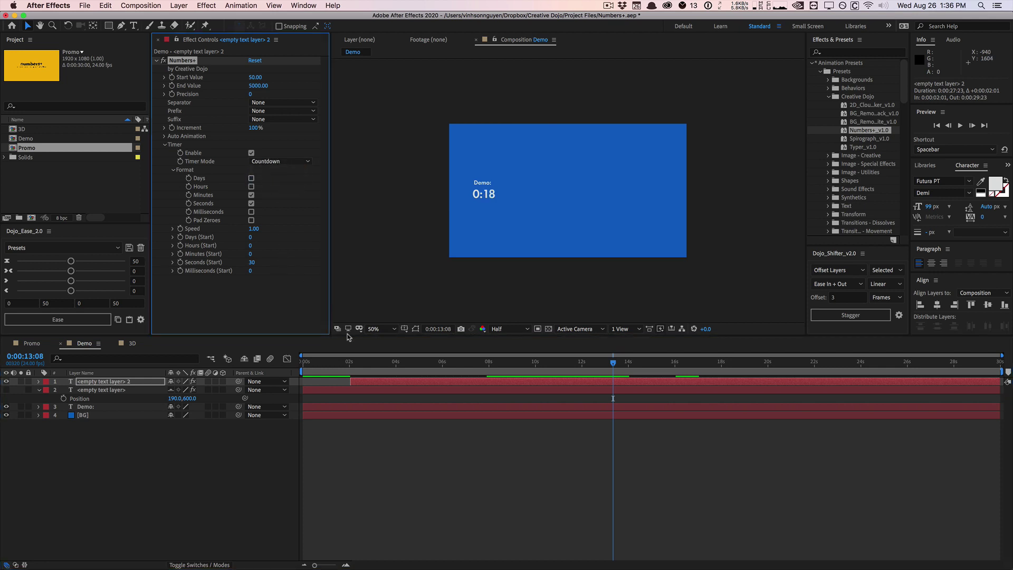
{"action": "left_click", "coordinate": [355, 364]}
{"action": "left_click_drag", "start_coordinate": [355, 363], "coordinate": [459, 355]}
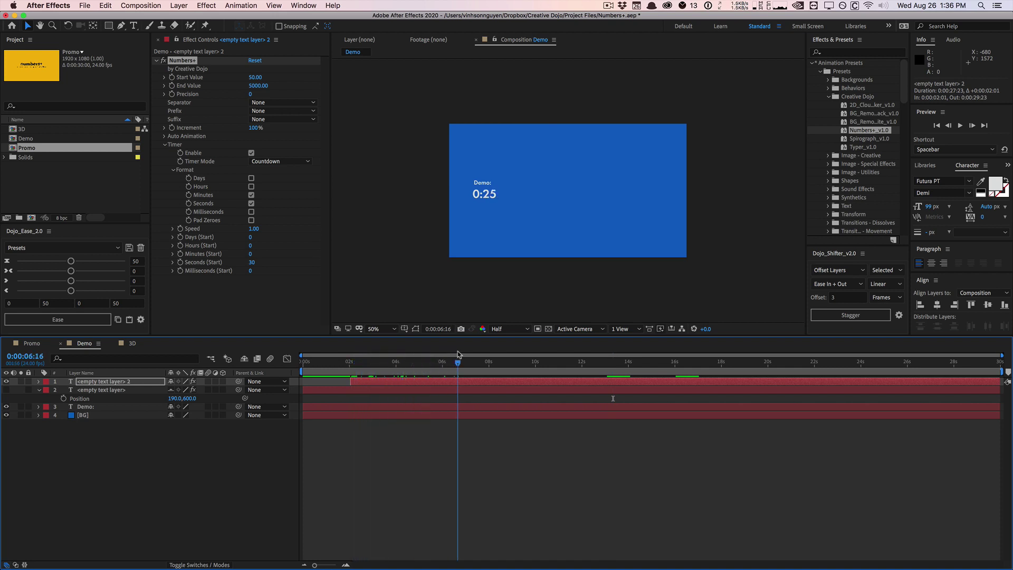
- Toggle the countdown readout's Days, Hours and Minutes options, leaving minutes hidden
{"action": "left_click", "coordinate": [252, 179]}
{"action": "left_click", "coordinate": [251, 179]}
{"action": "left_click", "coordinate": [251, 187]}
{"action": "key", "text": "super+z"}
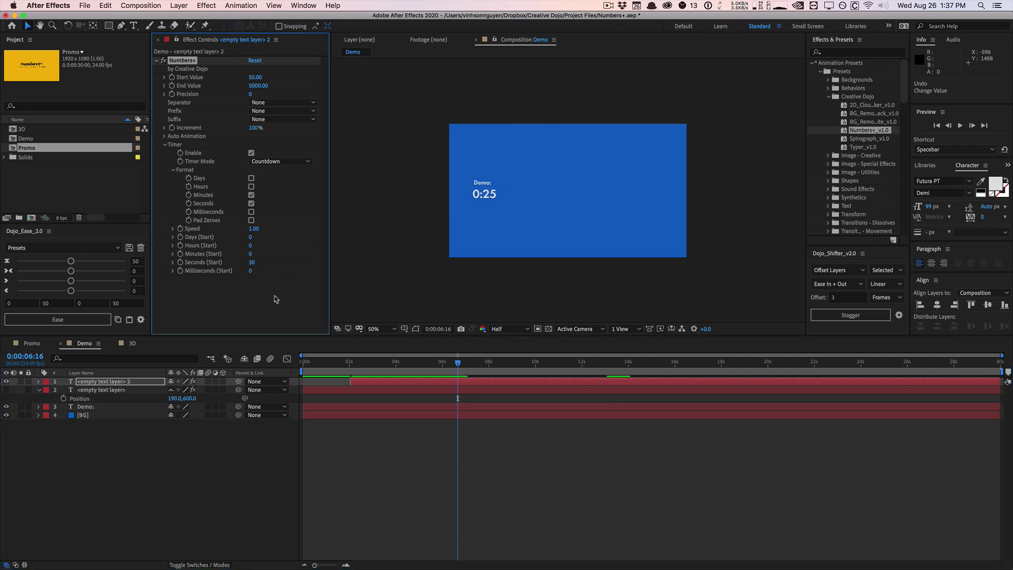
{"action": "left_click", "coordinate": [251, 196]}
- Set Seconds (Start) to 70, enable Minutes and Pad Zeroes, and scrub to watch 01:09
{"action": "left_click", "coordinate": [255, 262]}
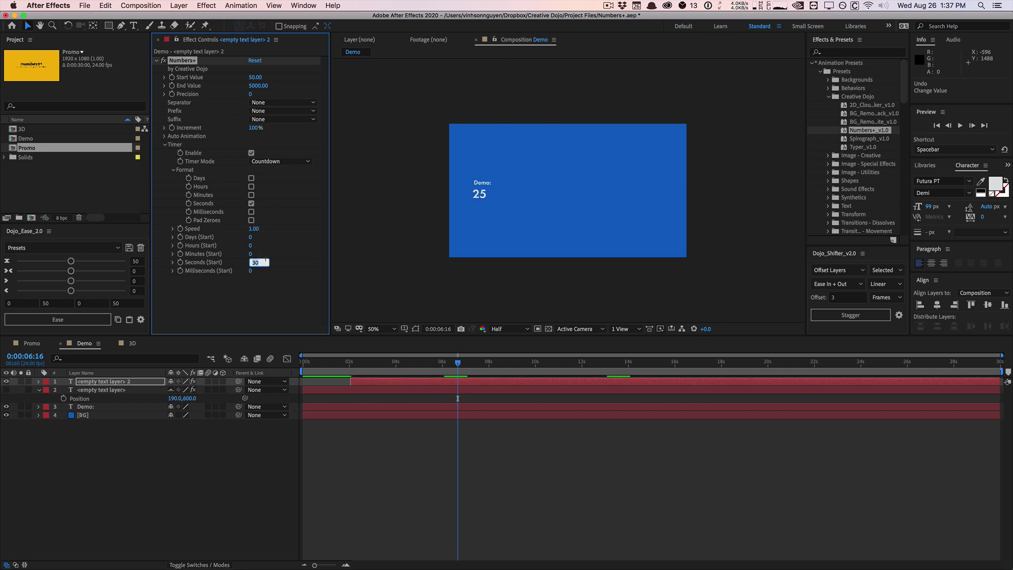
{"action": "type", "text": "70"}
{"action": "key", "text": "Return"}
{"action": "left_click", "coordinate": [352, 363]}
{"action": "left_click", "coordinate": [251, 196]}
{"action": "left_click", "coordinate": [252, 221]}
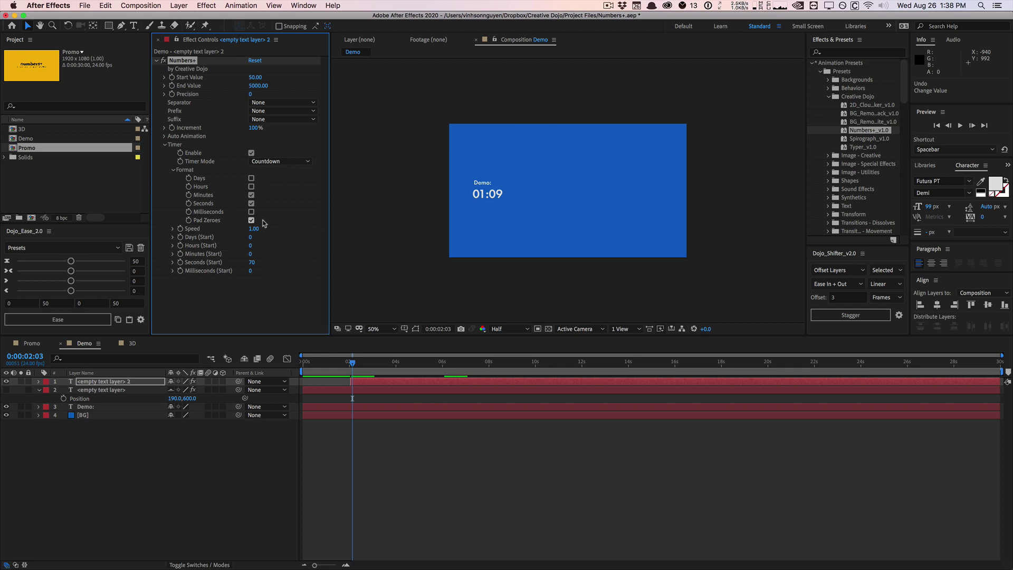
{"action": "left_click_drag", "start_coordinate": [352, 363], "coordinate": [360, 363]}
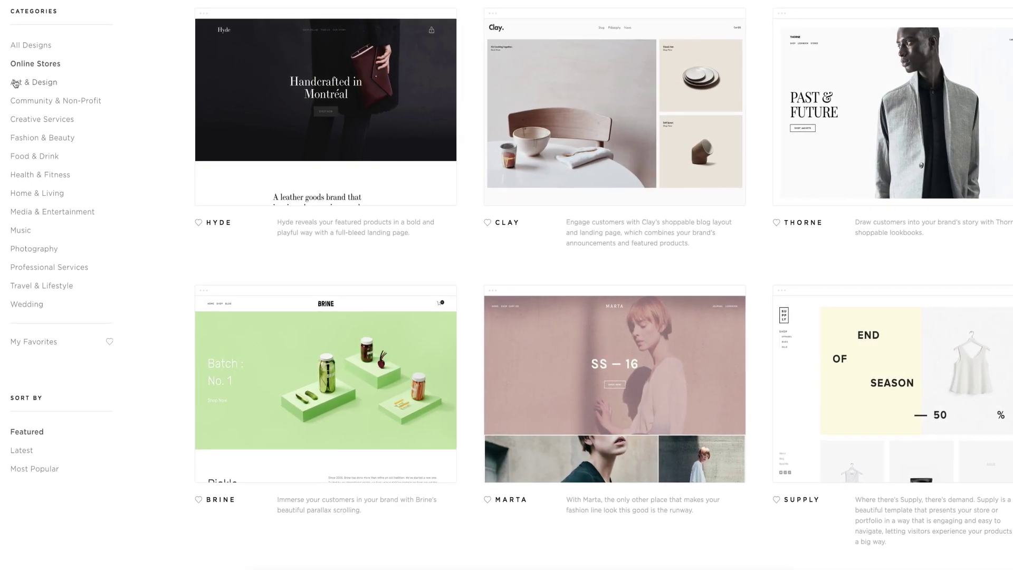
- Filter the Squarespace template gallery to the Art & Design category
{"action": "left_click", "coordinate": [15, 84]}
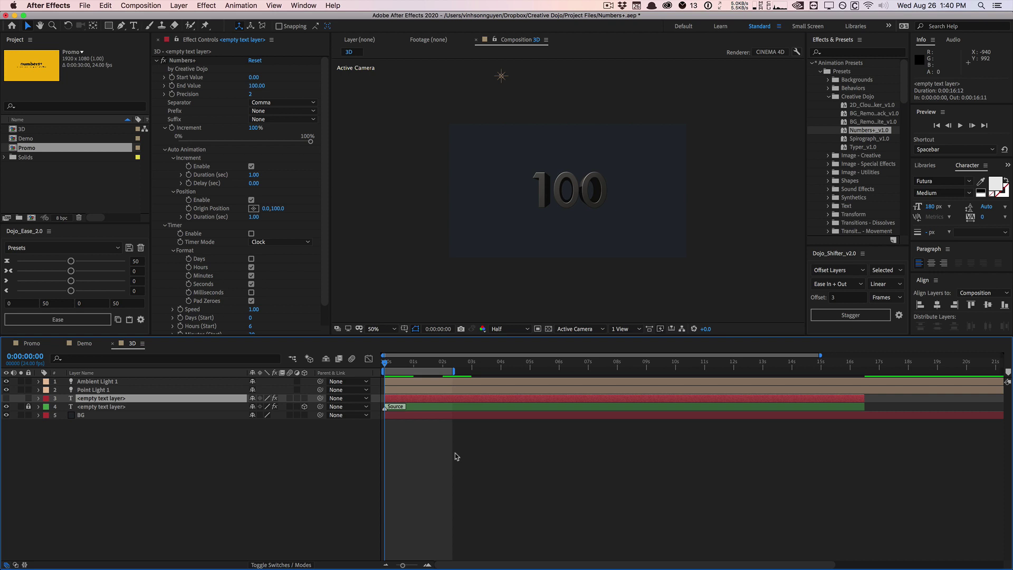
- Scrub the 3D comp's timeline to 0:00:01:08 so the extruded counter reads 99
{"action": "left_click", "coordinate": [389, 362]}
{"action": "left_click_drag", "start_coordinate": [390, 365], "coordinate": [423, 365]}
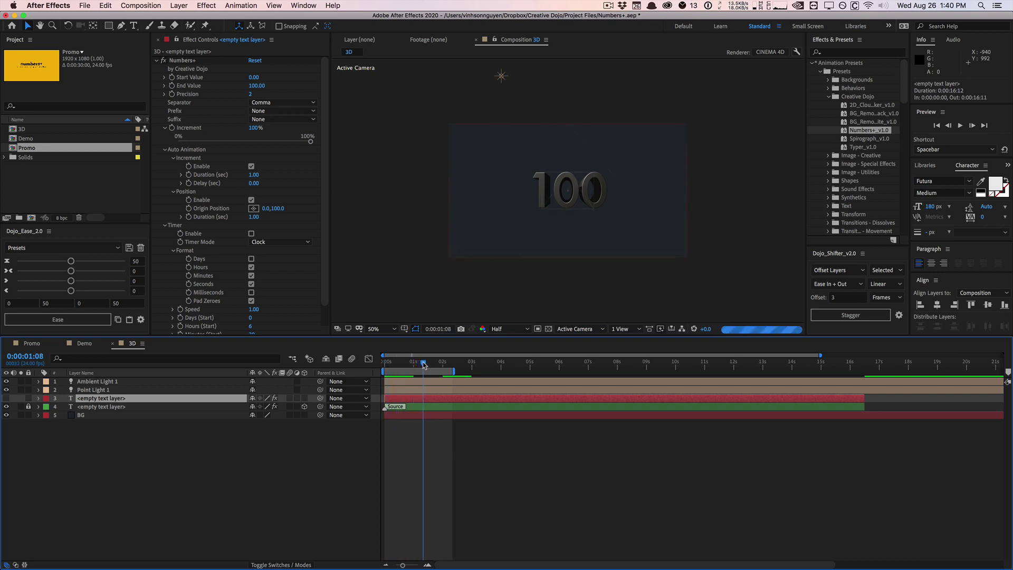